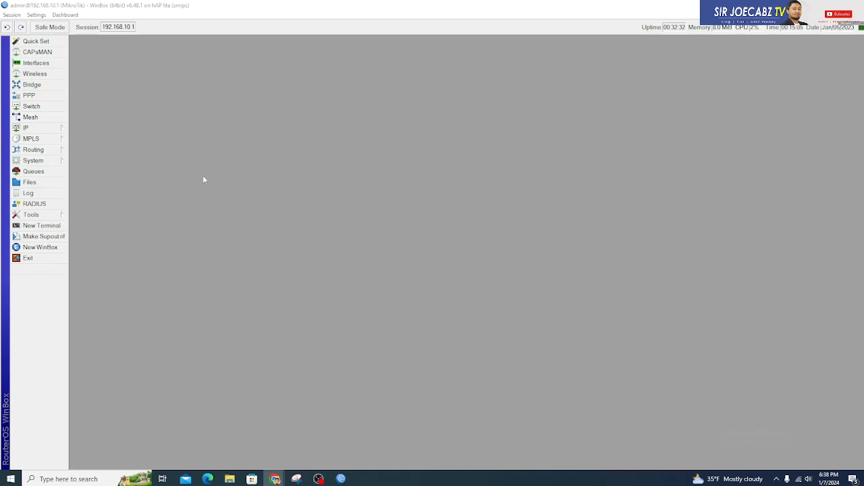
Check the address ranges of the router's existing IP pools
left_click(82, 6)
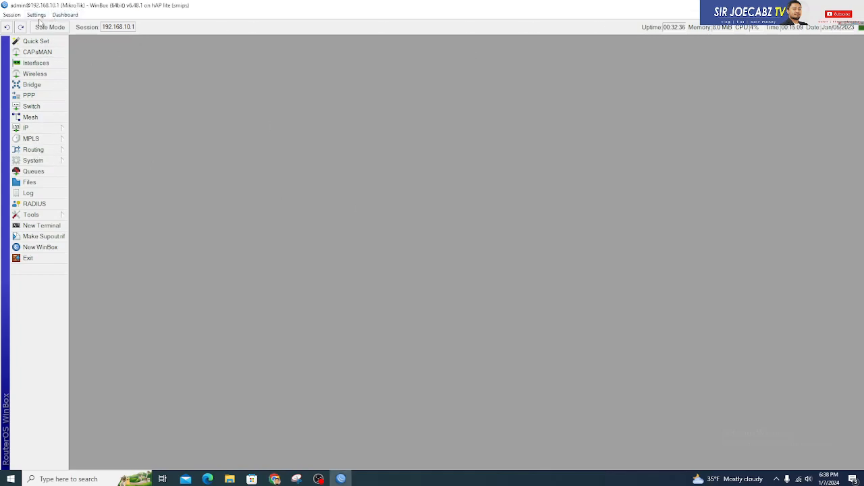
left_click(29, 130)
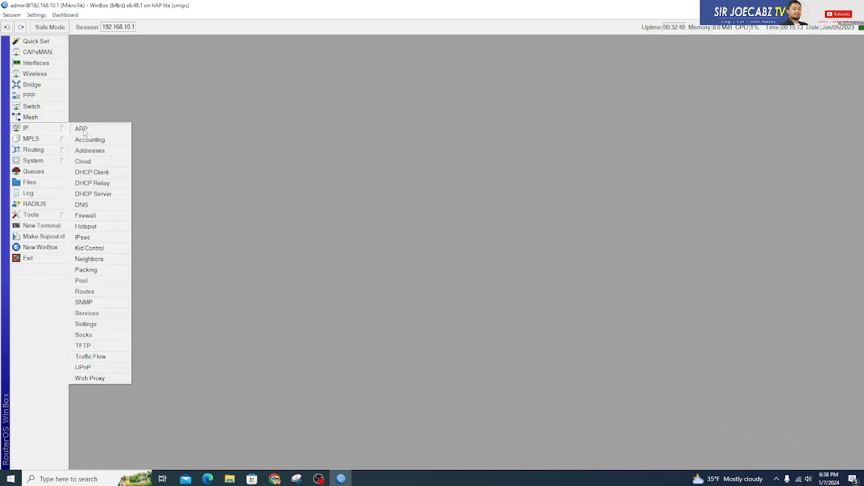
left_click(82, 281)
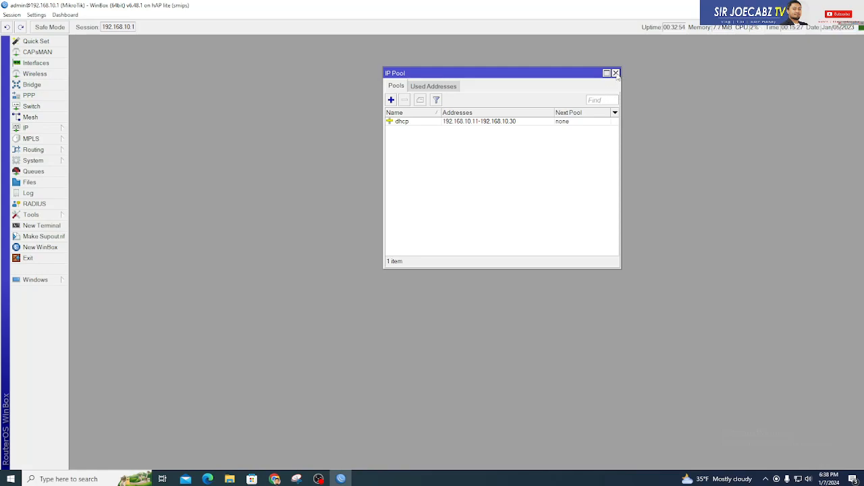
left_click(615, 73)
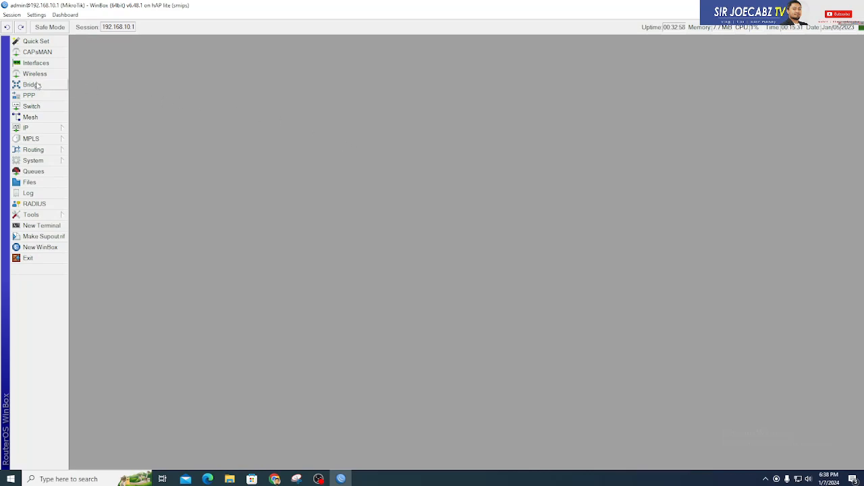
Open the router's IP address list and place its window clear of the main menu
left_click(37, 129)
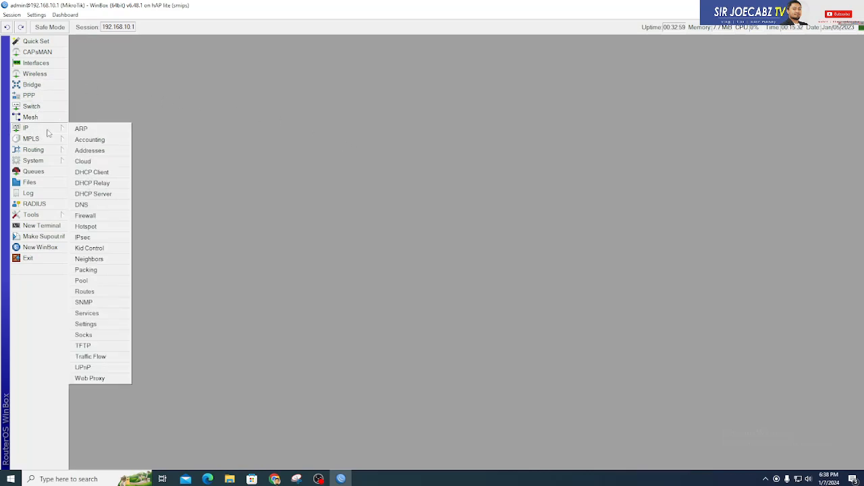
left_click(97, 152)
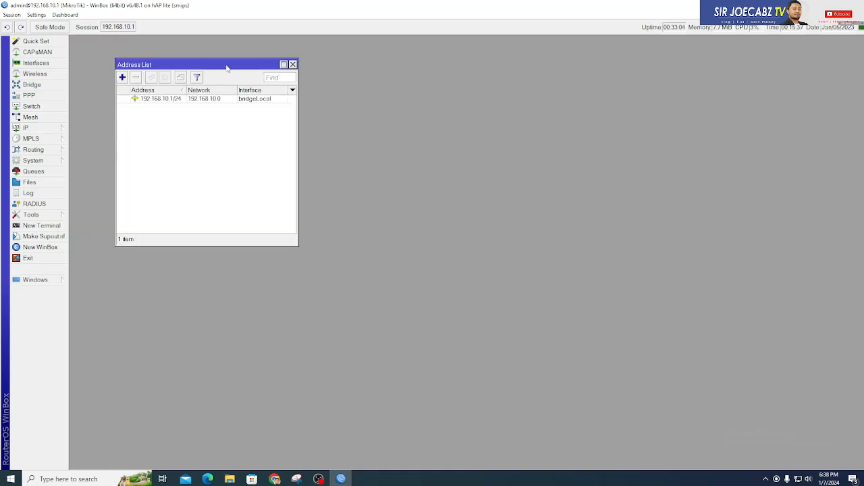
left_click_drag(228, 69, 282, 67)
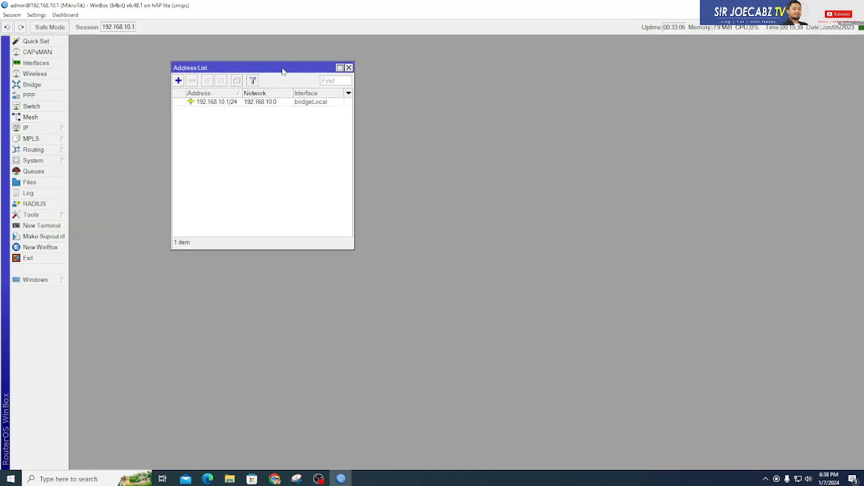
left_click(178, 80)
left_click_drag(483, 189, 535, 150)
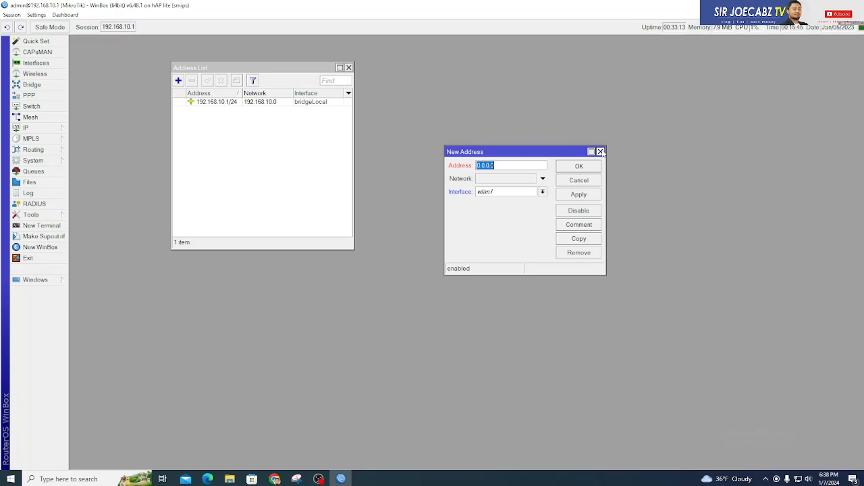
left_click(600, 151)
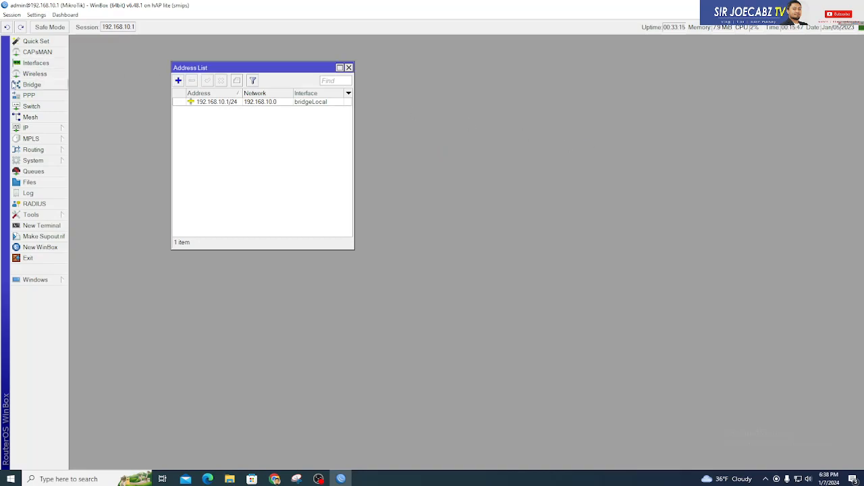
Check the existing bridges bridgeLocal and bridge_CCTV in the bridge list
left_click(14, 84)
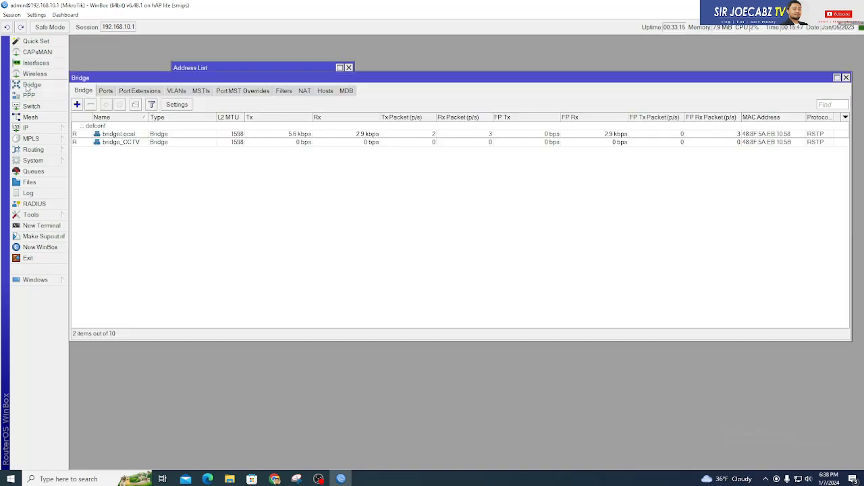
left_click(120, 134)
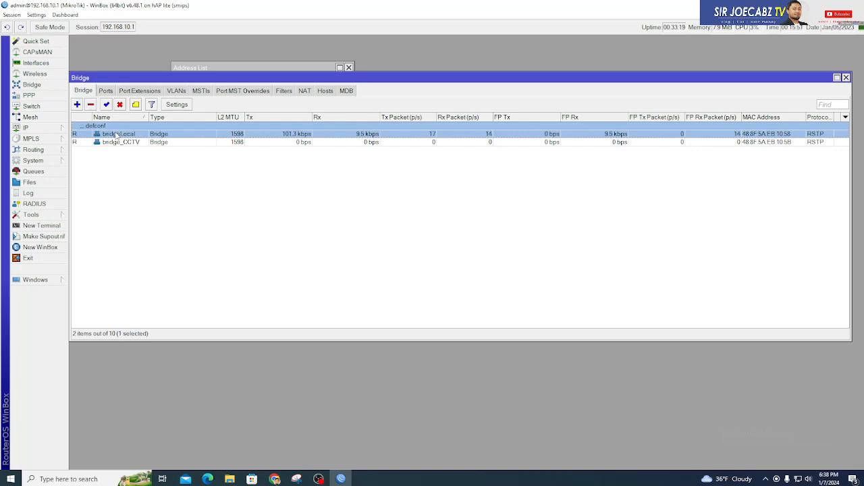
left_click(128, 142)
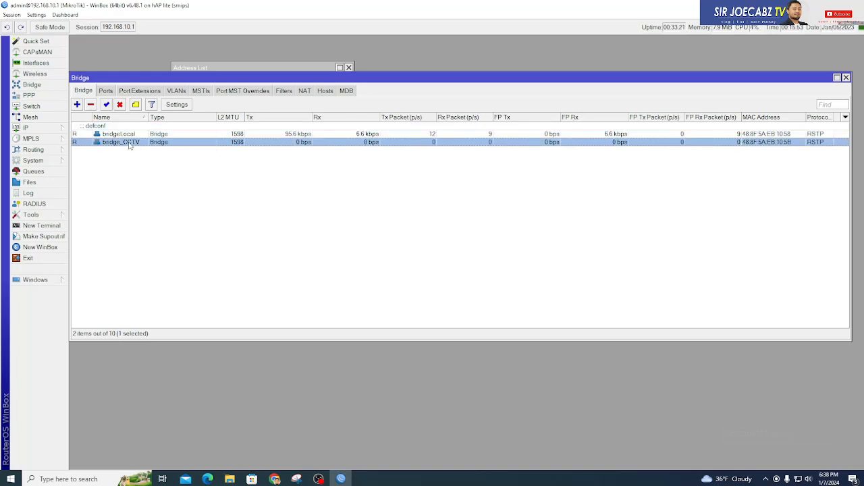
left_click(847, 77)
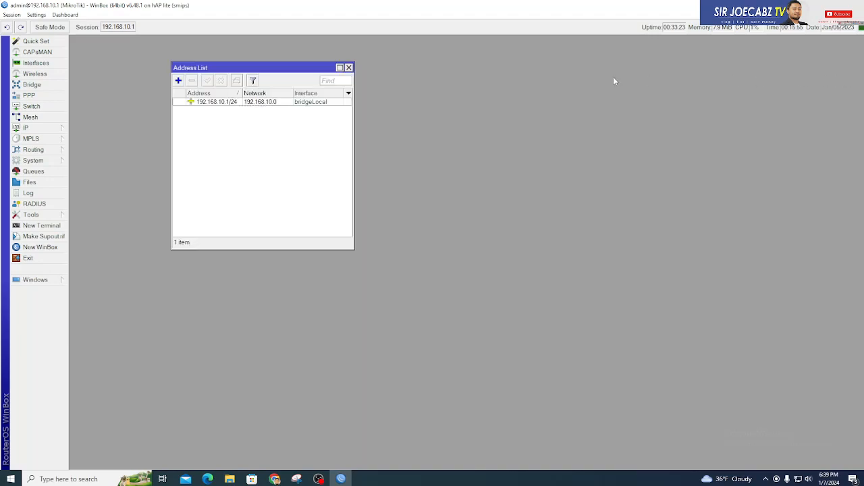
Add the IP address 192.168.5.1/24 with network 192.168.5.0 on the interface bridge_CCTV
left_click(225, 103)
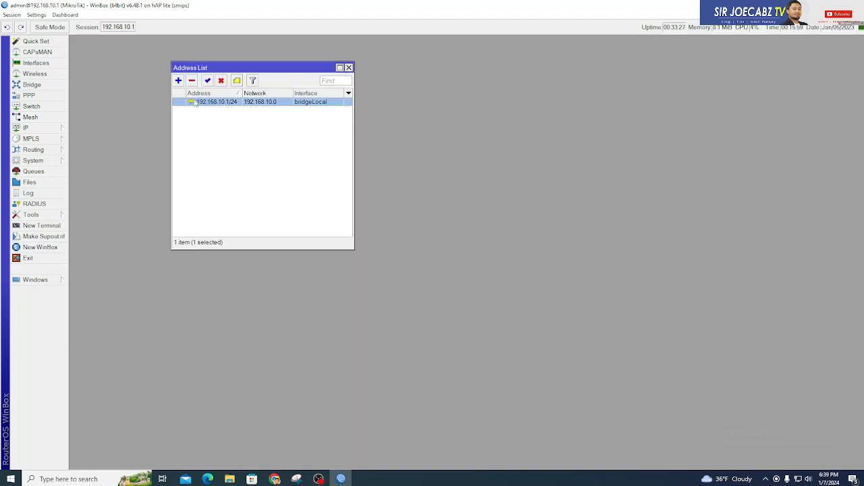
left_click_drag(254, 65, 295, 67)
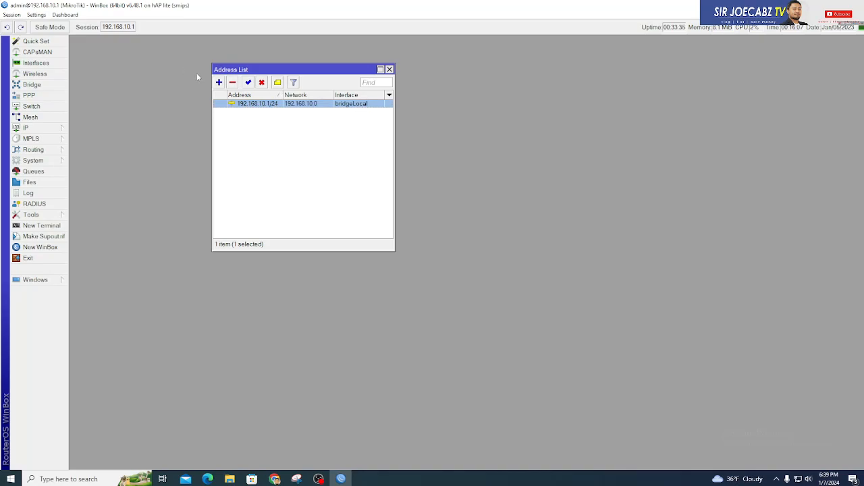
left_click(219, 82)
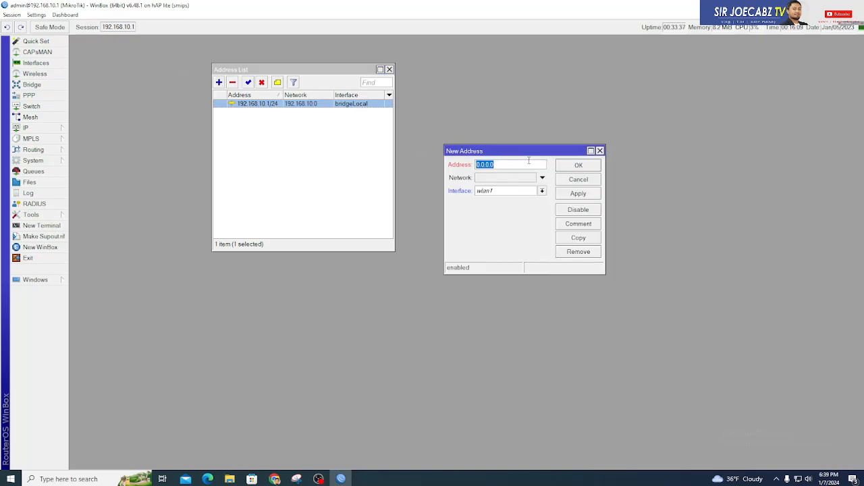
type("192.168.5.1/24")
left_click(511, 178)
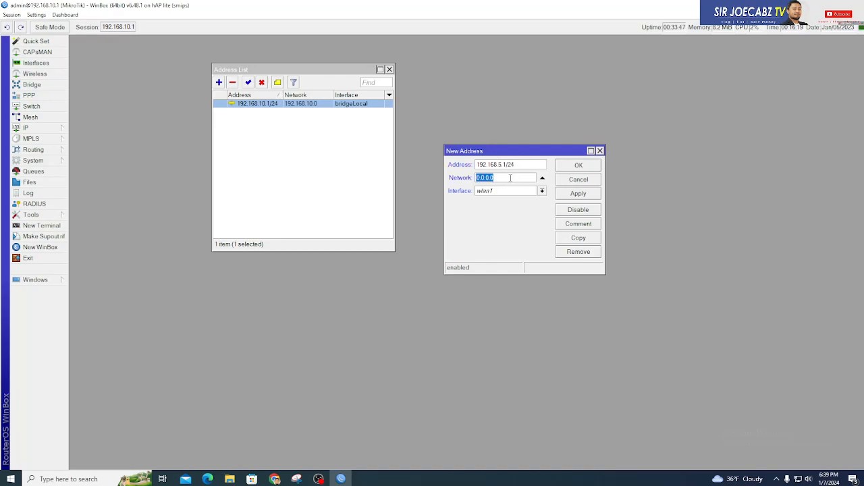
type("192.168.5.0")
left_click(509, 193)
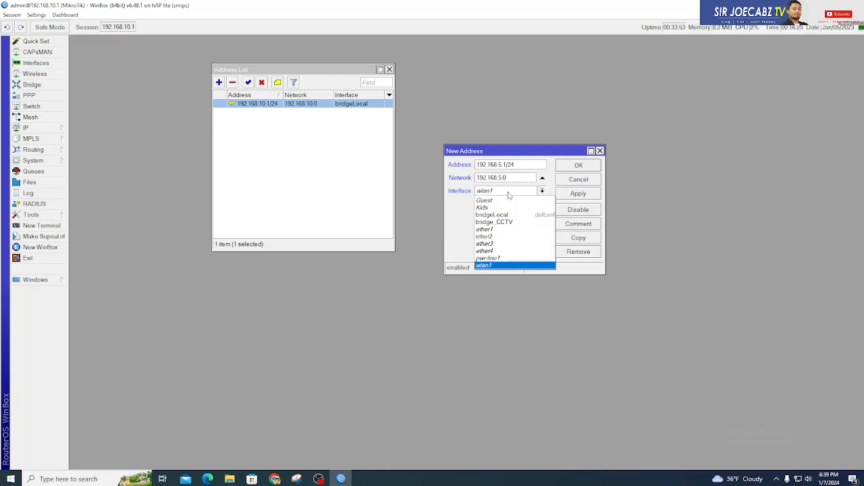
left_click(505, 223)
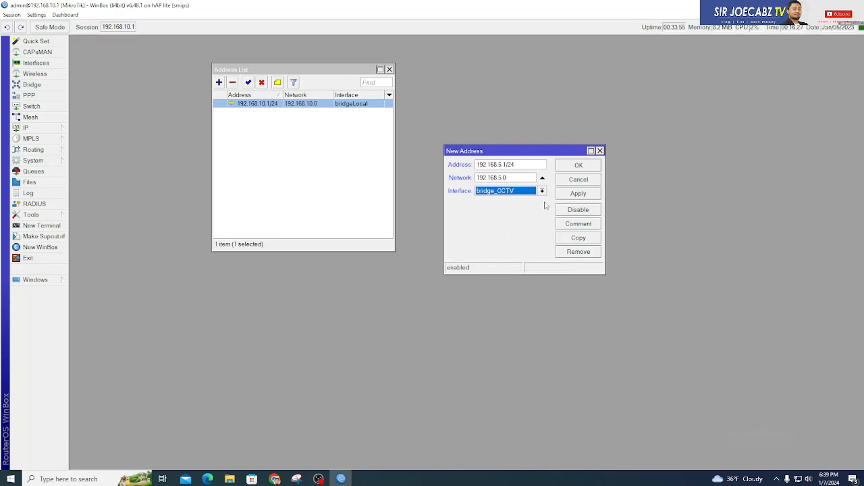
left_click(583, 194)
left_click(580, 168)
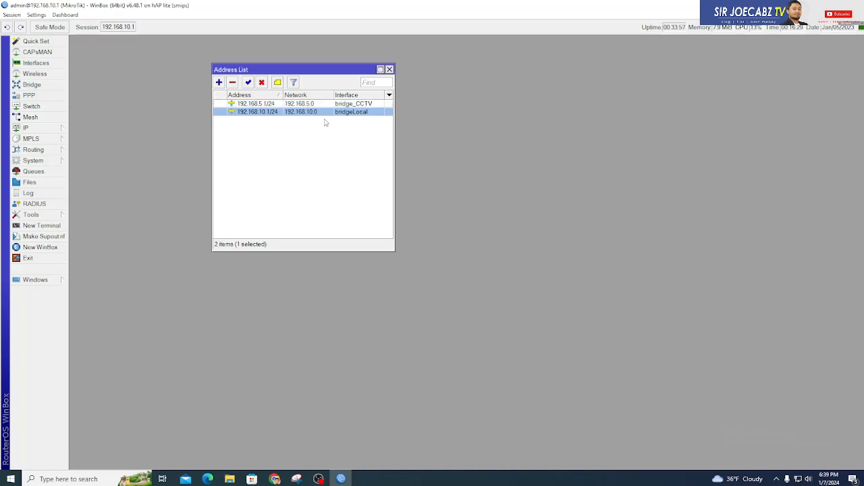
Review the bridgeLocal and bridge_CCTV address entries and compare them with the network diagram in Snipping Tool
double_click(304, 112)
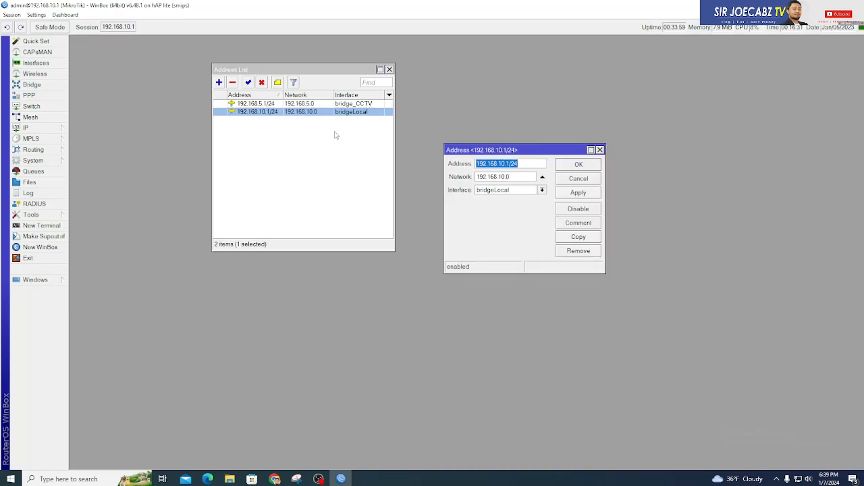
left_click(600, 150)
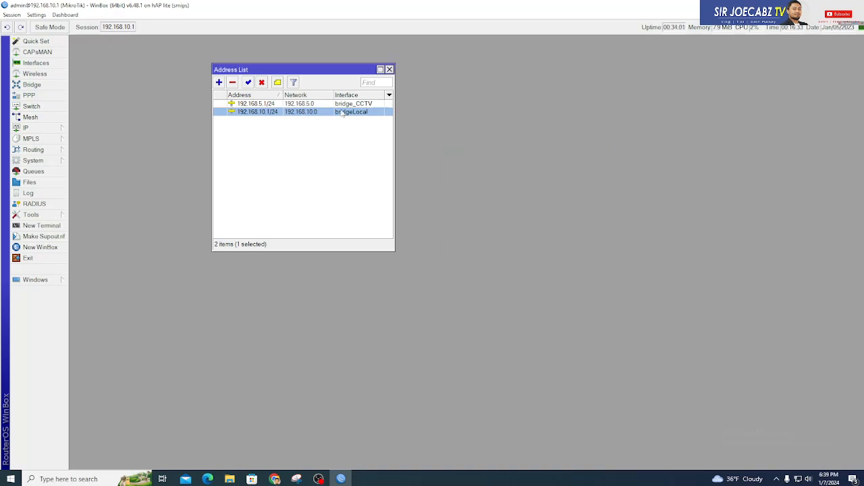
left_click(275, 104)
double_click(275, 105)
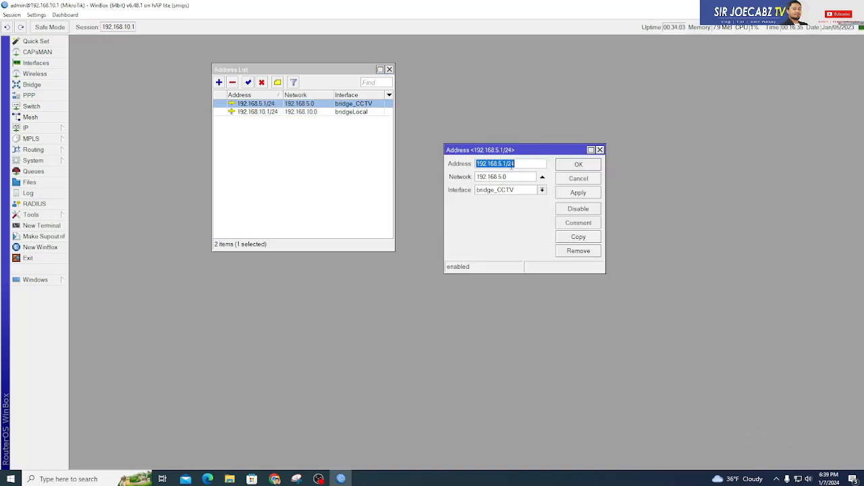
left_click(600, 149)
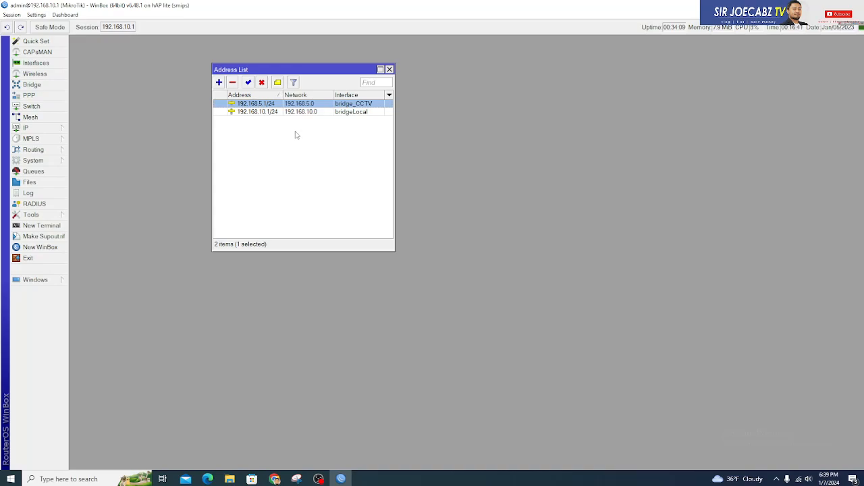
left_click(296, 479)
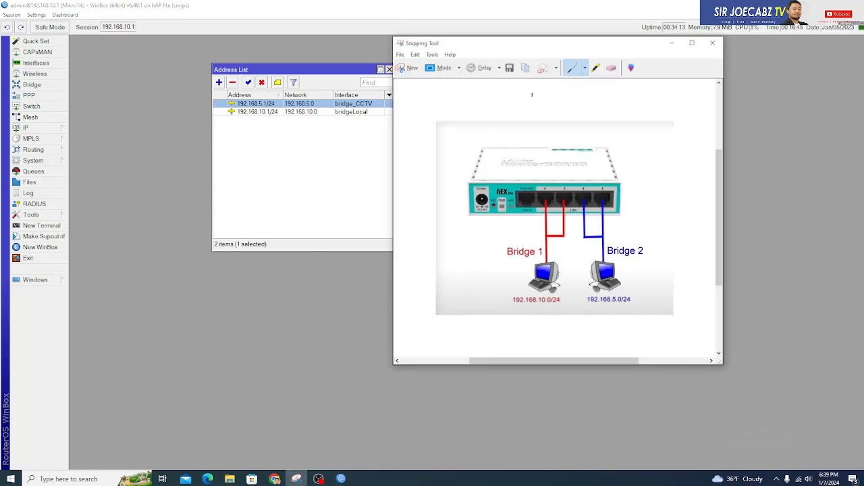
left_click(713, 44)
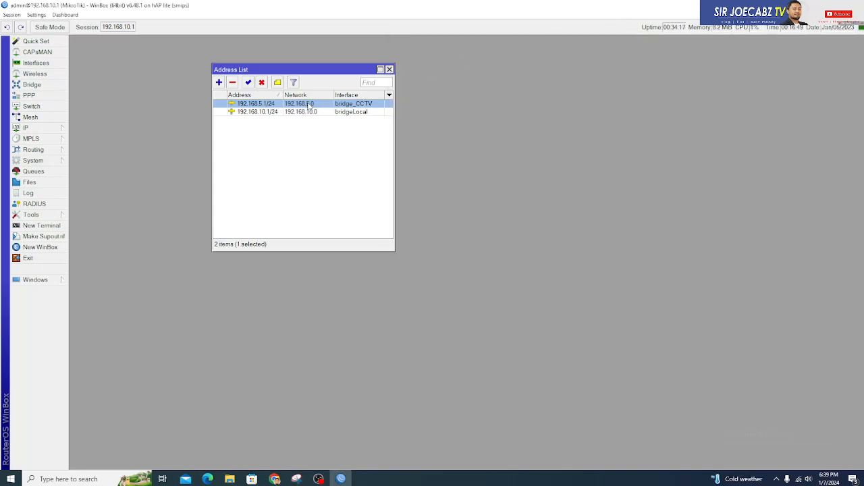
Open the IP pool list and arrange it beside the address list
left_click_drag(300, 69, 183, 64)
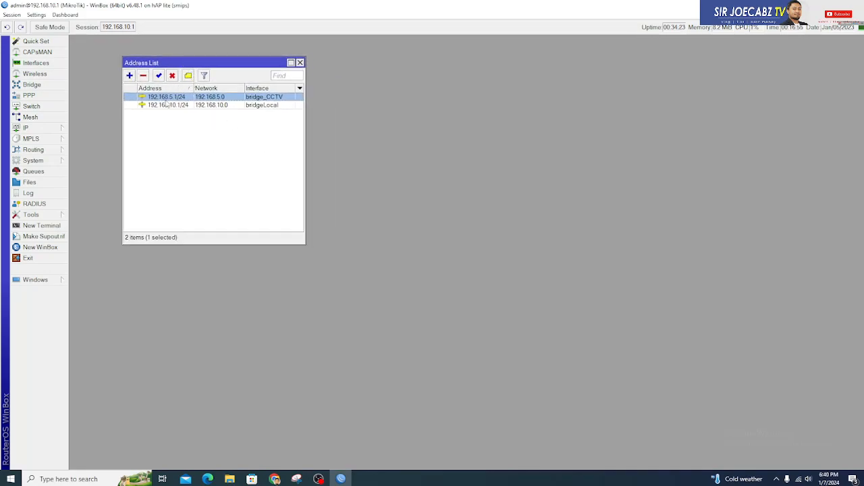
left_click(48, 129)
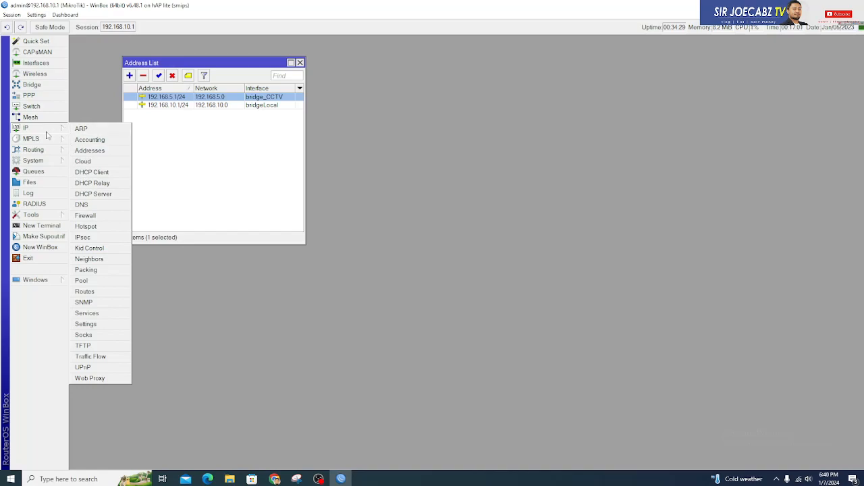
left_click(94, 280)
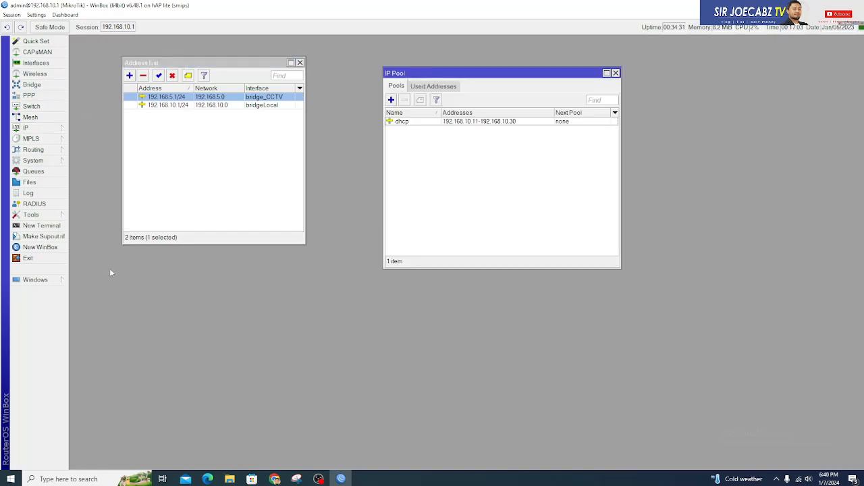
left_click_drag(503, 73, 543, 67)
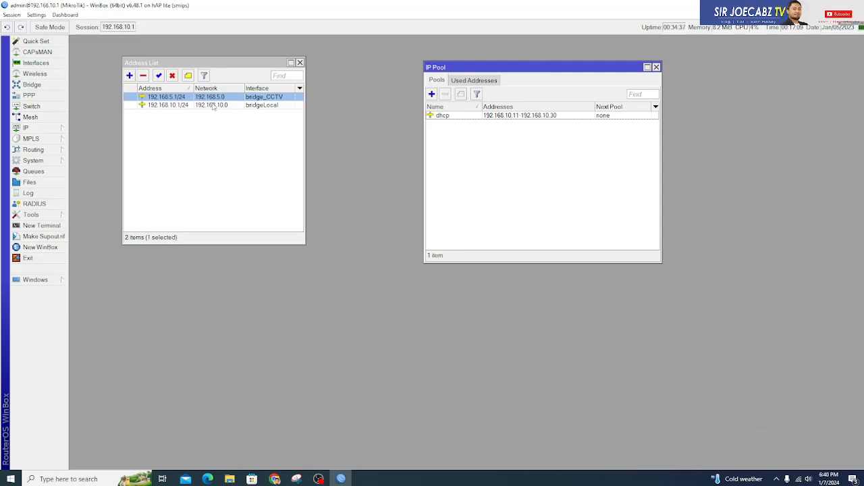
Set the dhcp pool's address range to 192.168.10.11-192.168.10.254
left_click(457, 116)
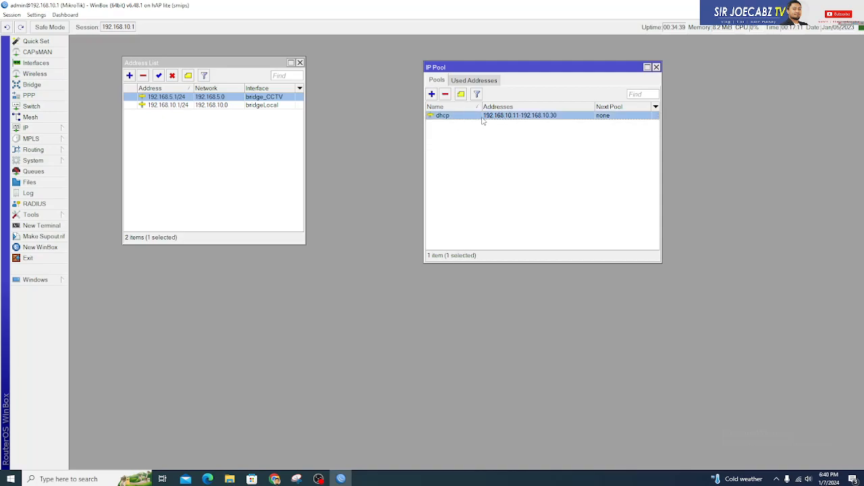
double_click(539, 116)
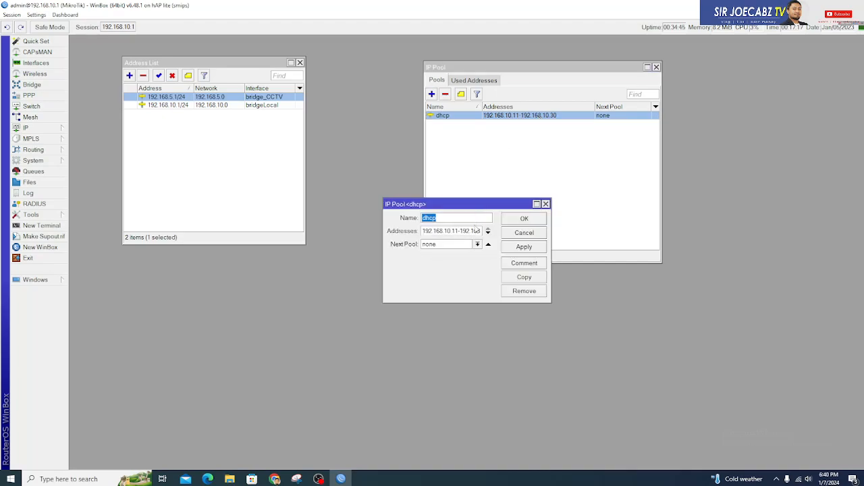
left_click_drag(476, 231, 487, 232)
left_click(481, 232)
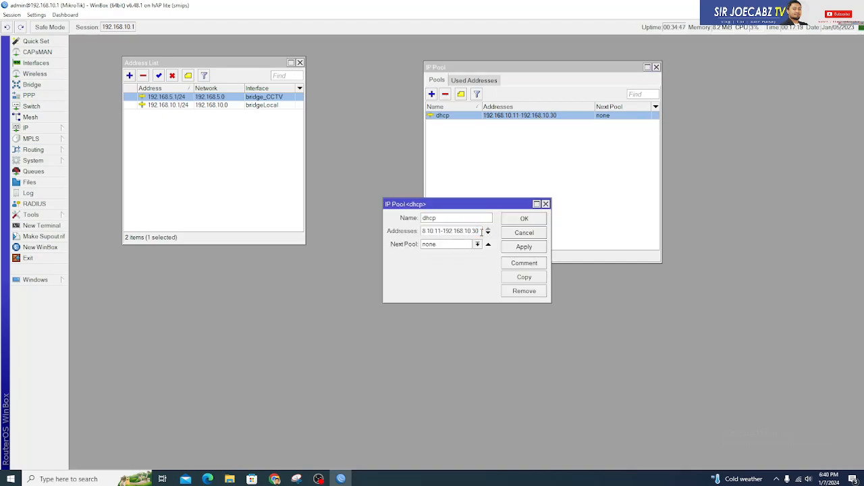
key("BackSpace")
key("BackSpace")
type(".254")
left_click(528, 219)
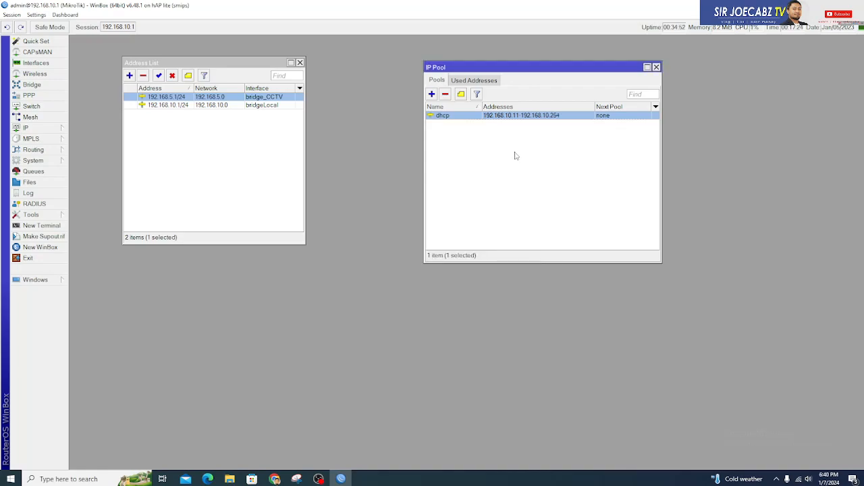
View the addresses currently used from the IP pools
left_click(484, 85)
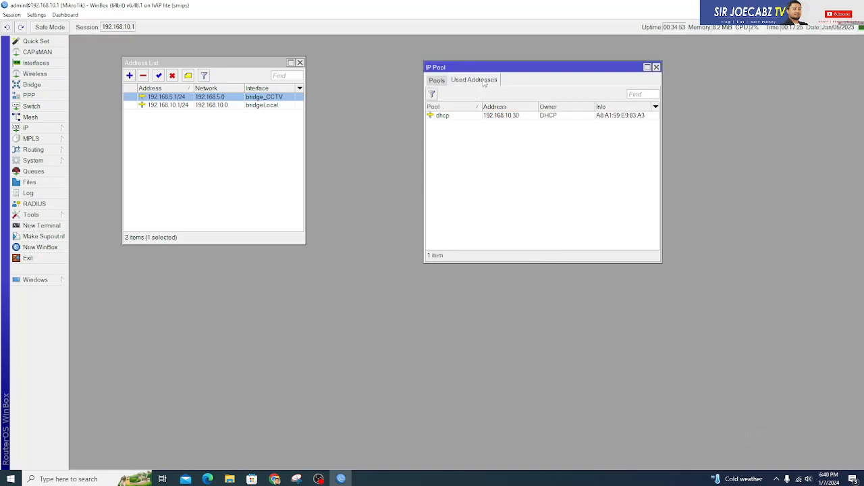
Compare the address in use from the dhcp pool with the bridgeLocal and bridge_CCTV entries in the address list
left_click(503, 120)
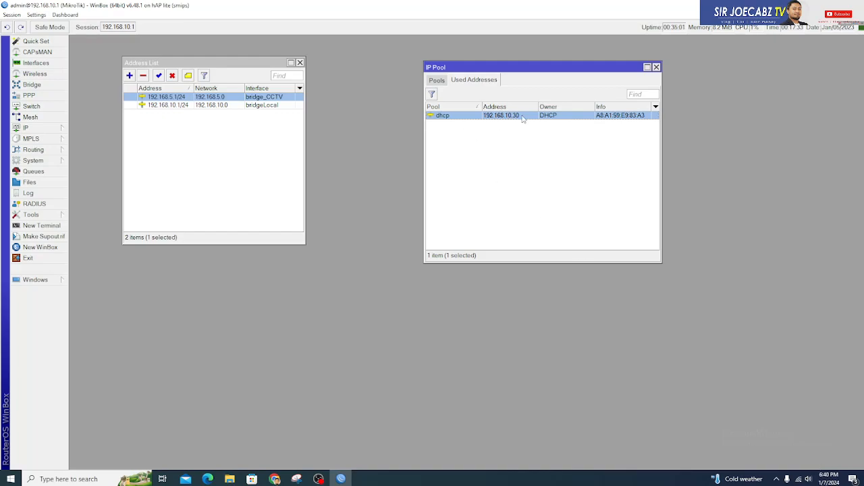
left_click(437, 81)
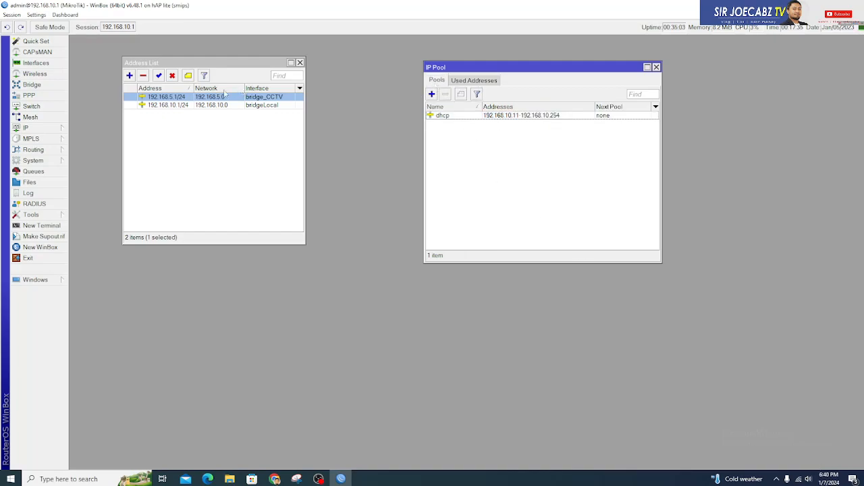
left_click(182, 106)
left_click(185, 98)
Start a new IP pool and name it dhcp_cctv
left_click(432, 94)
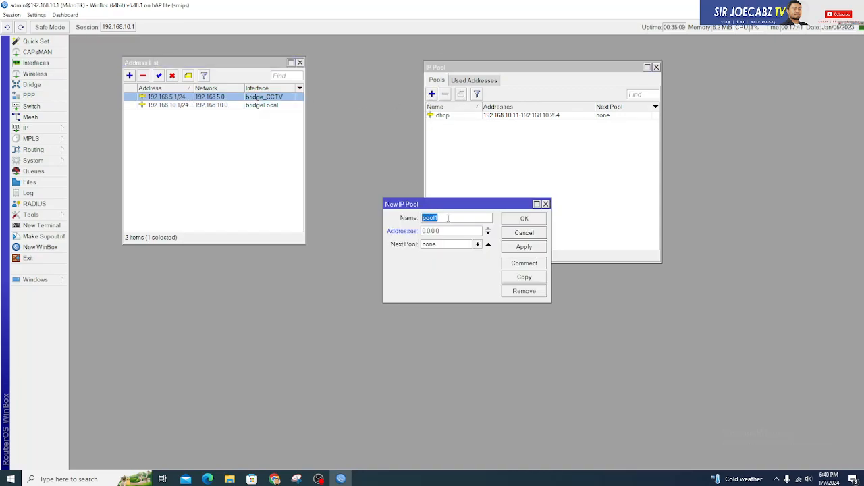
type("ch")
key("BackSpace")
type("hc")
key("BackSpace")
key("BackSpace")
type("dhcp_")
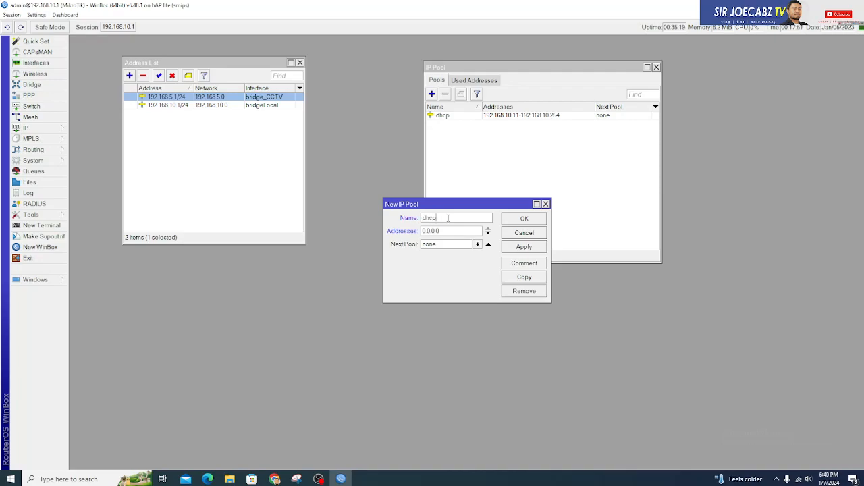
type("cctv")
Set the dhcp_cctv pool's address range to 192.168.5.2-192.168.5.20 and save the pool
left_click_drag(445, 233, 421, 232)
type("192.168")
type(".5")
type(".2-192.168")
type(".5.20")
left_click(519, 248)
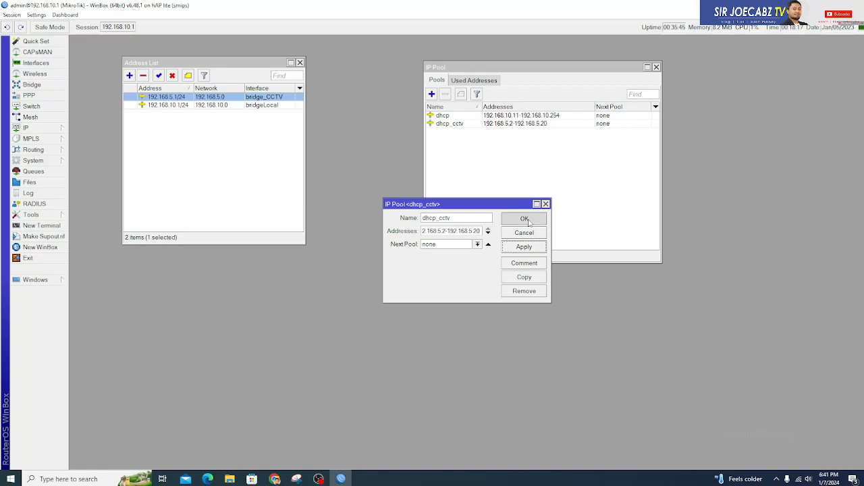
left_click(525, 218)
Check the used addresses against the defined IP pools and review the dhcp_cctv range
left_click(482, 81)
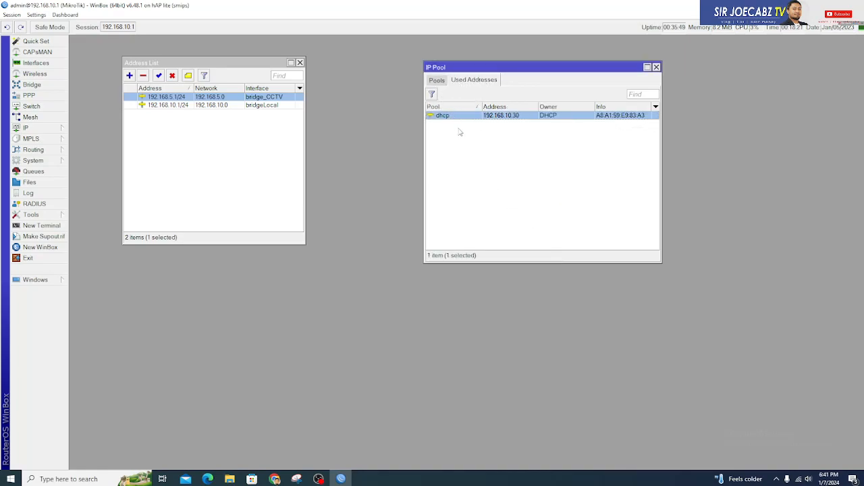
left_click(435, 81)
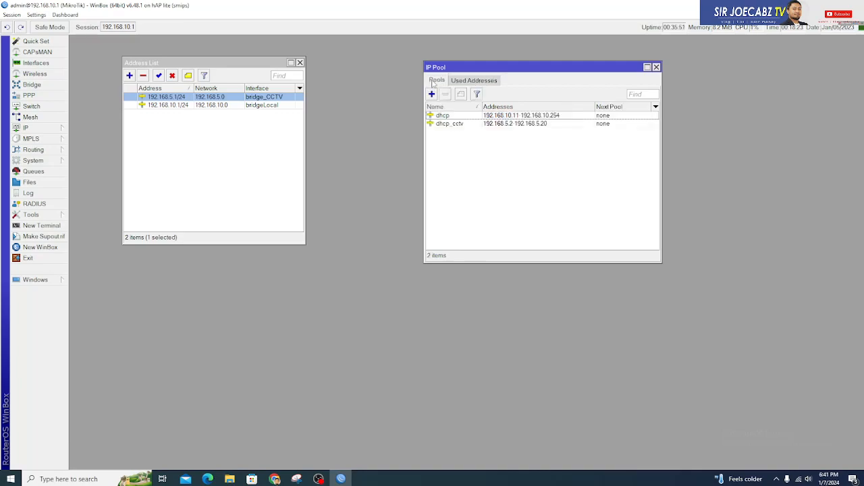
left_click(472, 82)
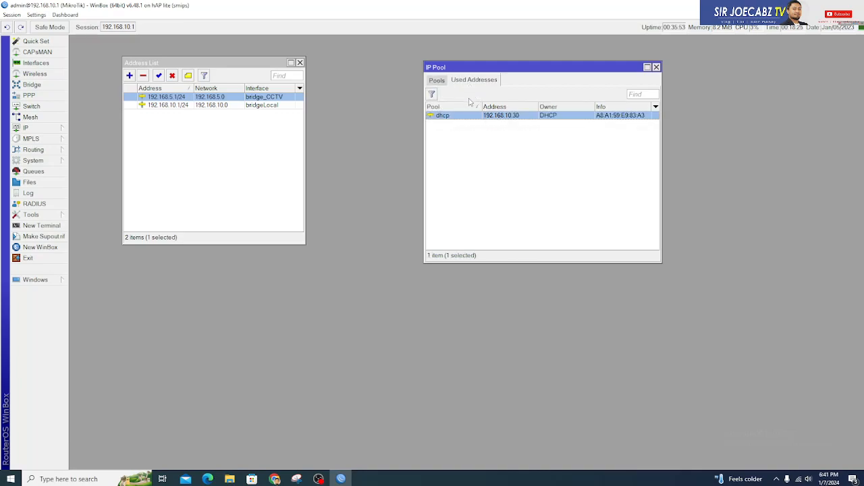
left_click(437, 82)
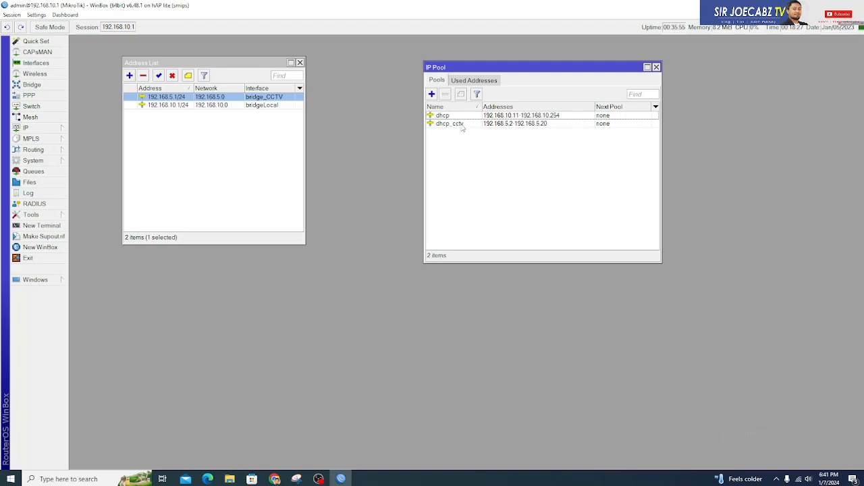
left_click(503, 124)
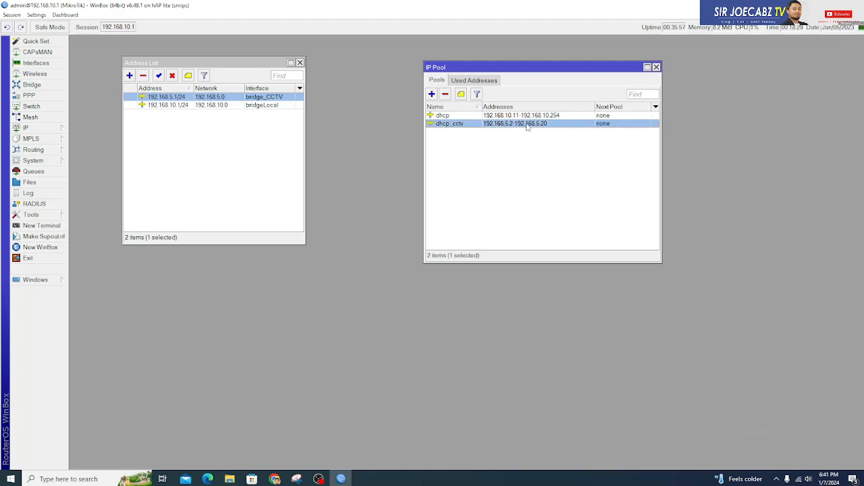
Open the list of DHCP servers and arrange its window below the address list and IP pools
left_click_drag(534, 68, 447, 63)
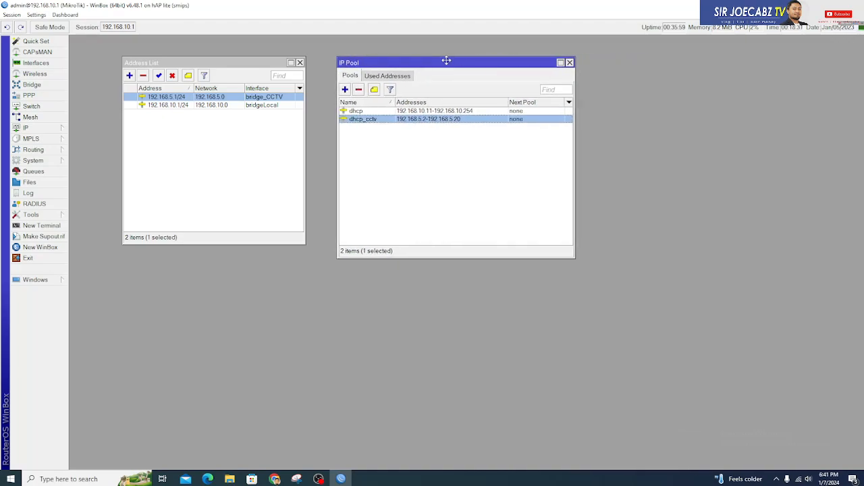
left_click(42, 128)
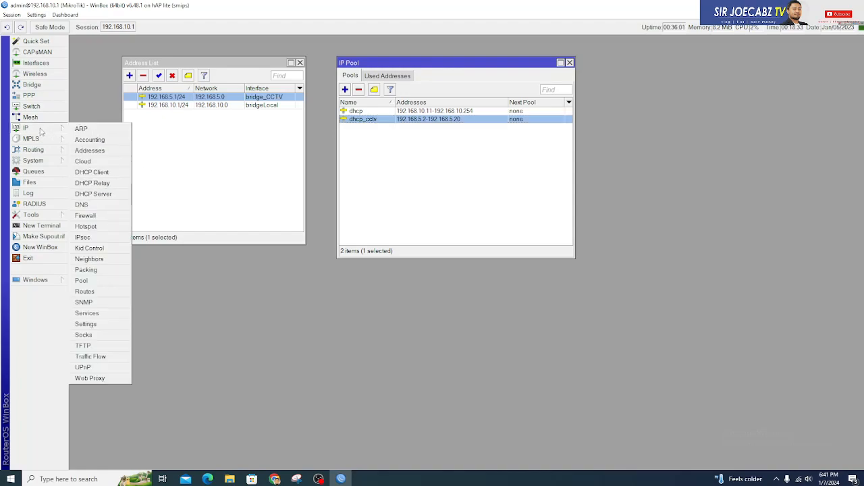
left_click(104, 195)
left_click_drag(489, 248, 383, 237)
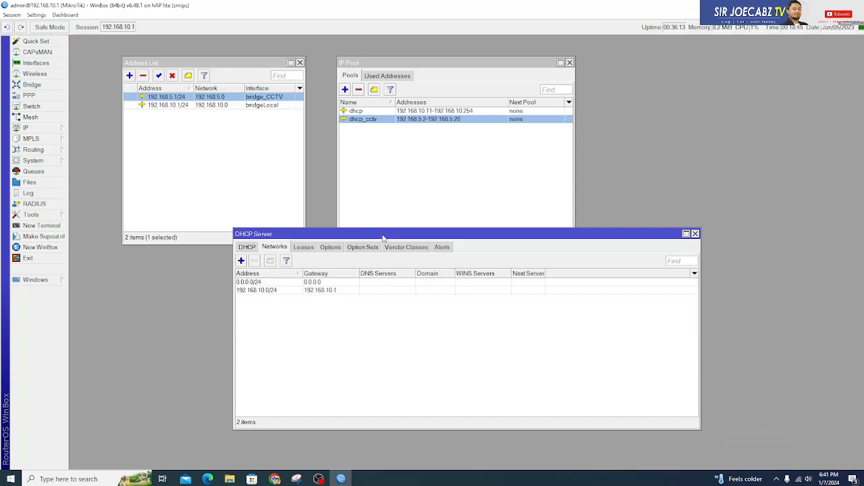
left_click_drag(383, 238, 374, 239)
left_click(242, 248)
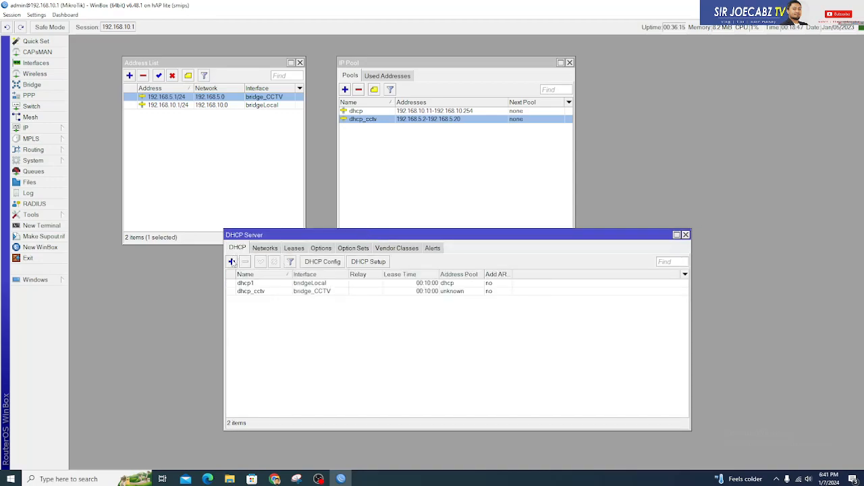
Remove the existing dhcp_cctv DHCP server on bridge_CCTV
left_click(232, 261)
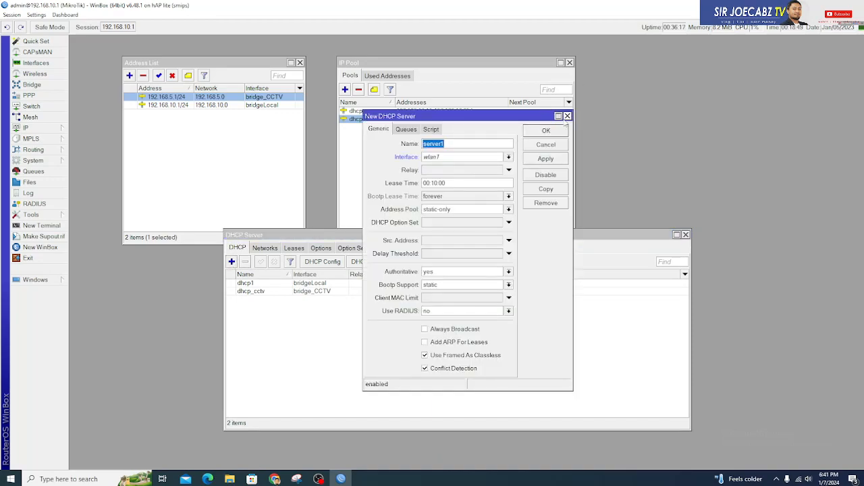
left_click(567, 116)
left_click(329, 293)
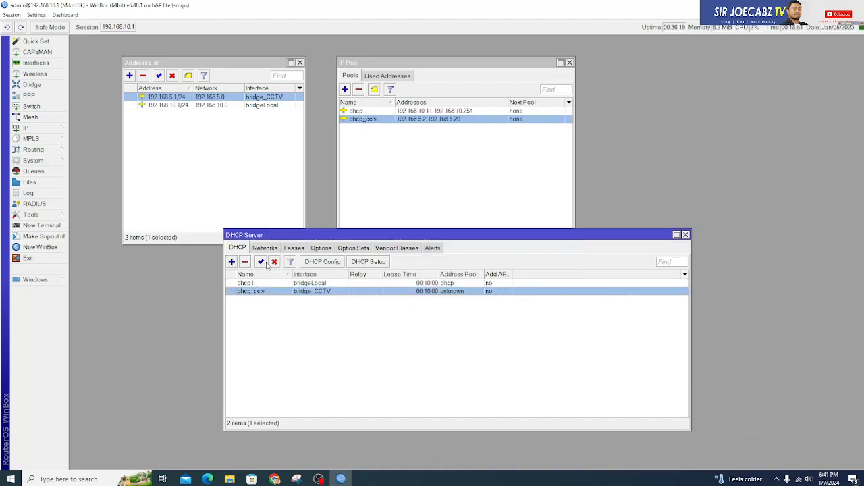
left_click(245, 262)
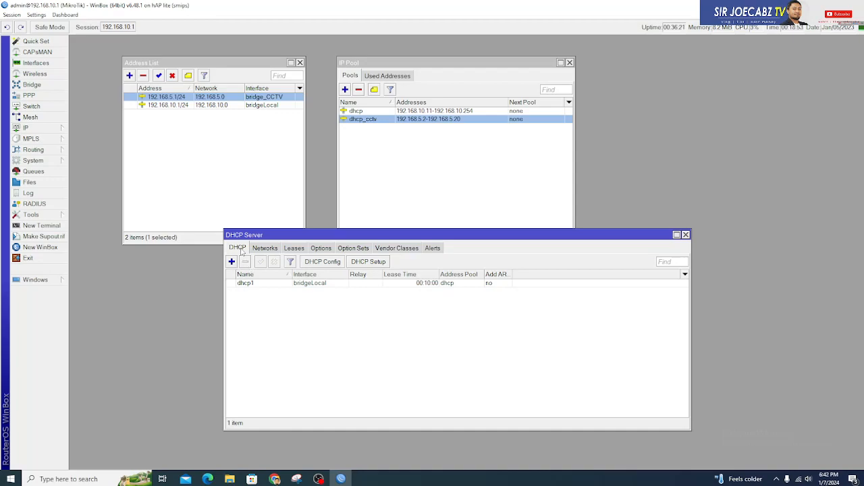
Start a new DHCP server named dhcp_cctv on the bridge_CCTV interface
left_click(231, 262)
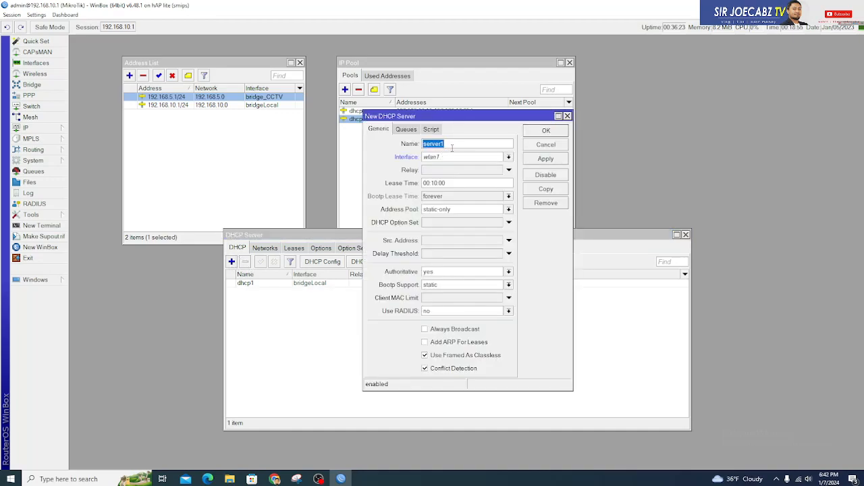
type("dhcp_cctv")
left_click_drag(447, 115, 458, 152)
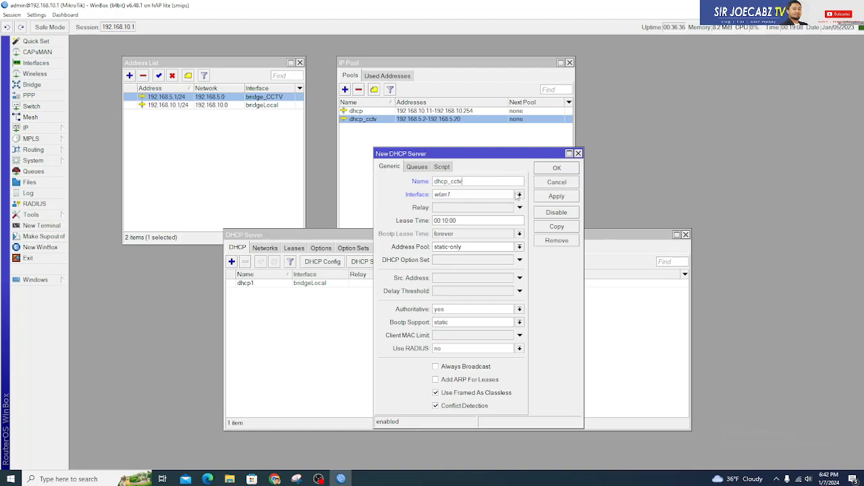
left_click(519, 194)
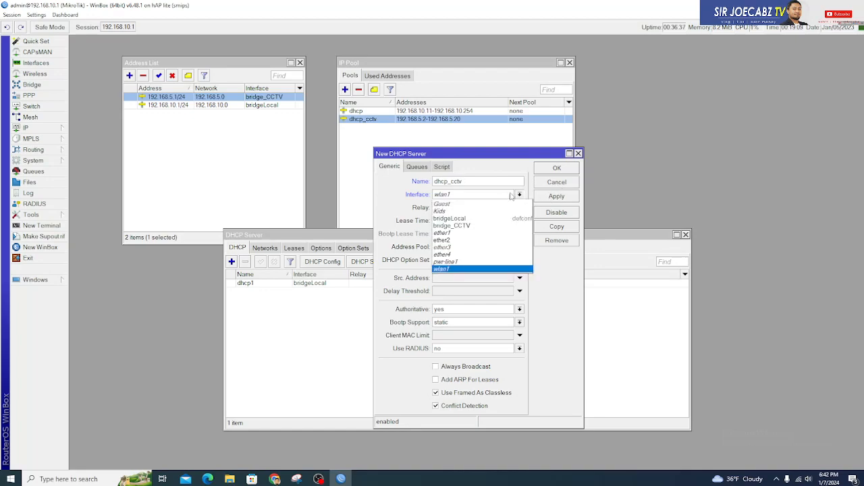
left_click(457, 226)
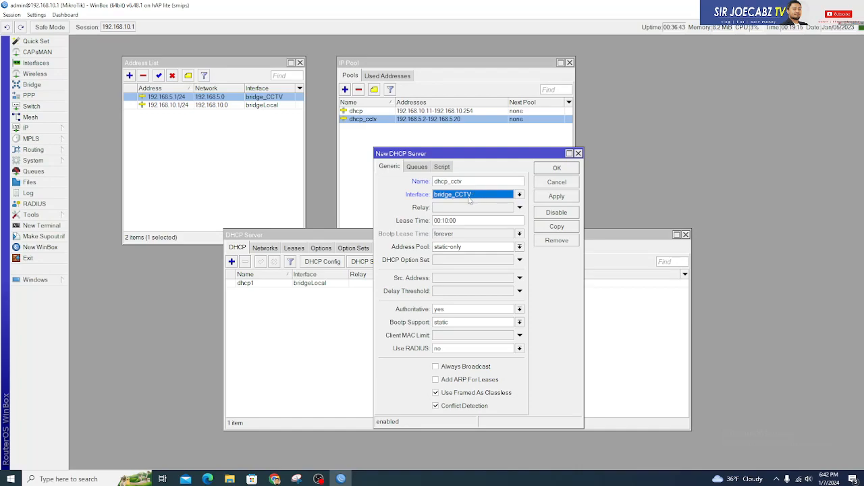
Assign the dhcp_cctv address pool to the new DHCP server and save it
left_click(520, 247)
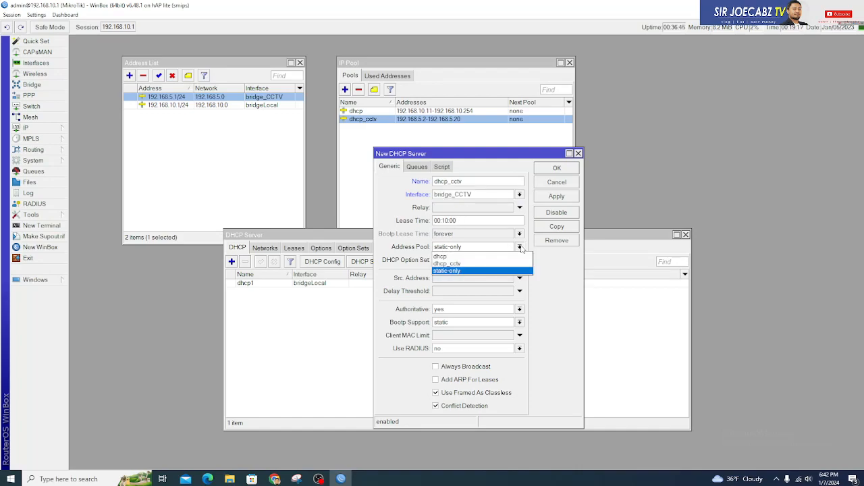
left_click(491, 263)
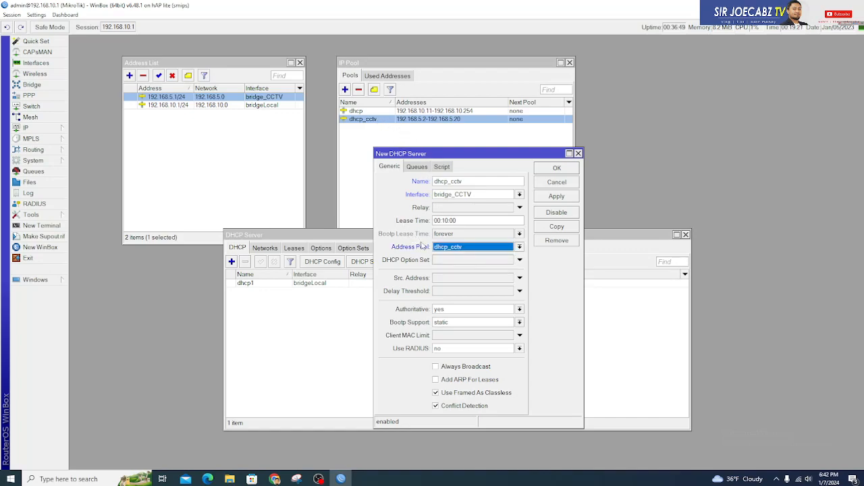
left_click(554, 197)
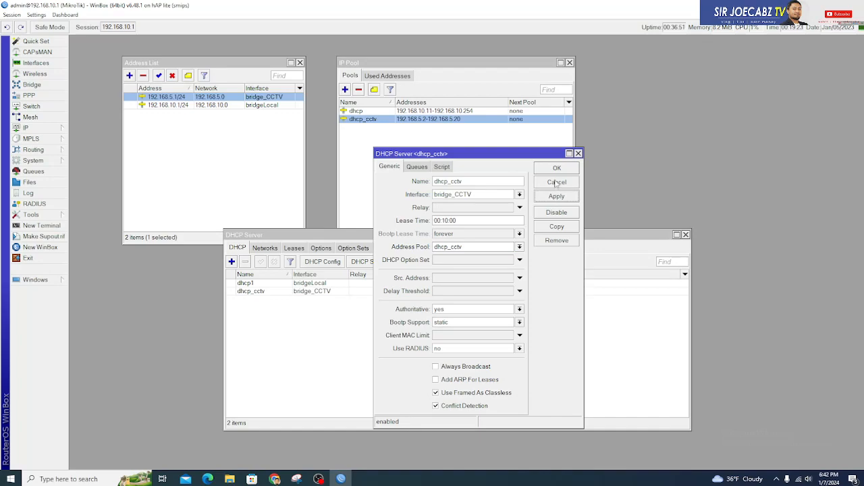
left_click(558, 169)
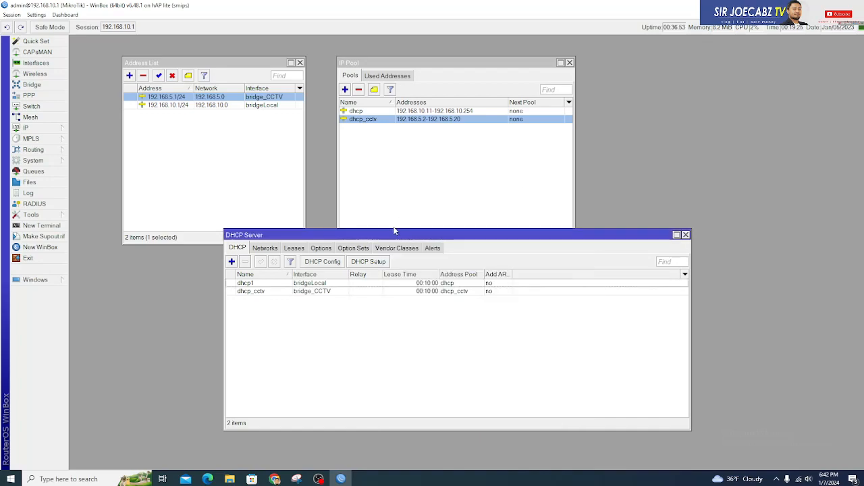
Start a new DHCP network with the address 192.168.5.0/24
left_click_drag(395, 232, 427, 155)
left_click(295, 172)
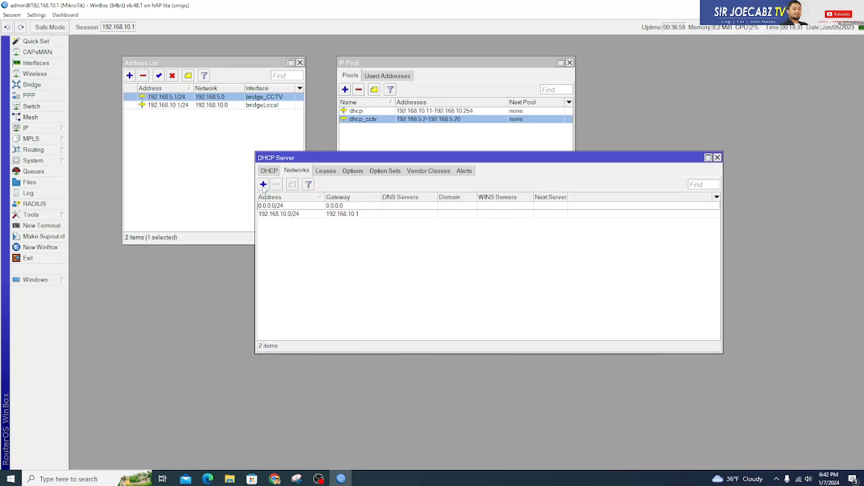
left_click(263, 184)
type("192.16")
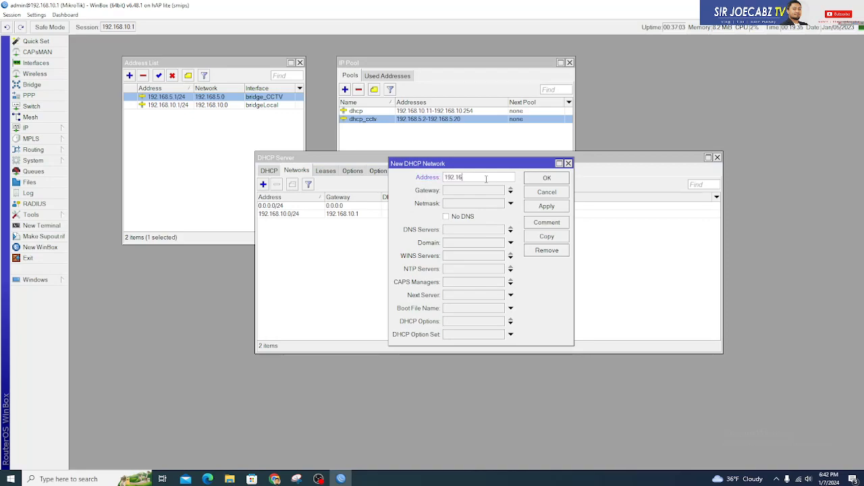
type("8.5.0/24")
Set the new DHCP network's gateway to 192.168.5.1 and netmask to 24, and save it
left_click(476, 191)
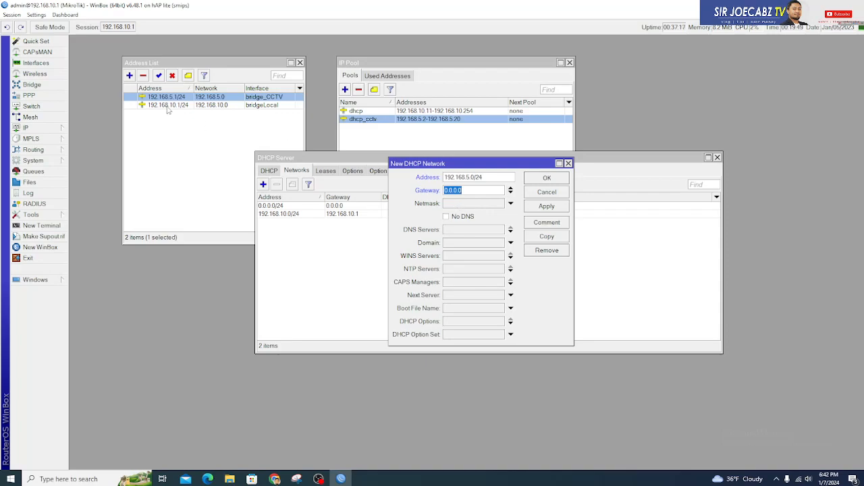
type("192.168.5.1")
left_click(461, 203)
type("24")
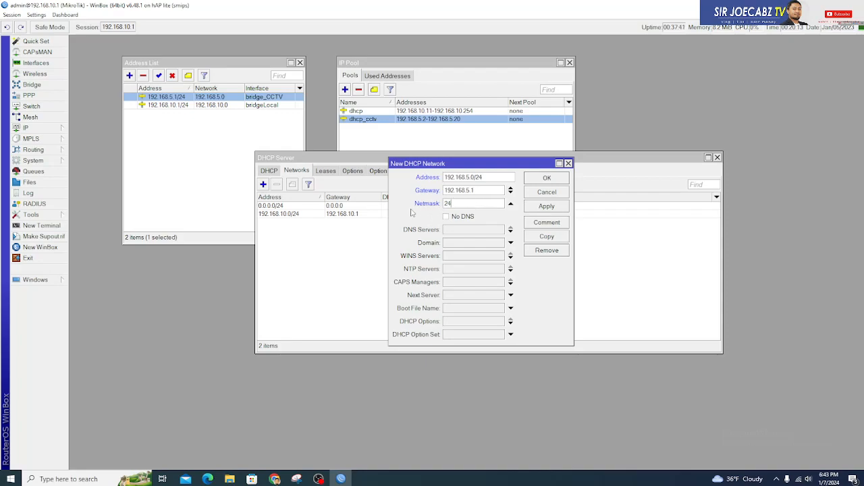
left_click(531, 208)
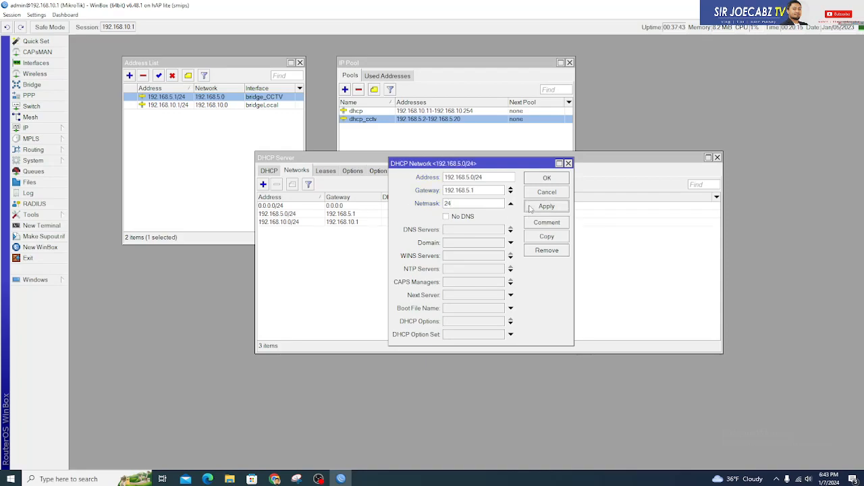
left_click(533, 179)
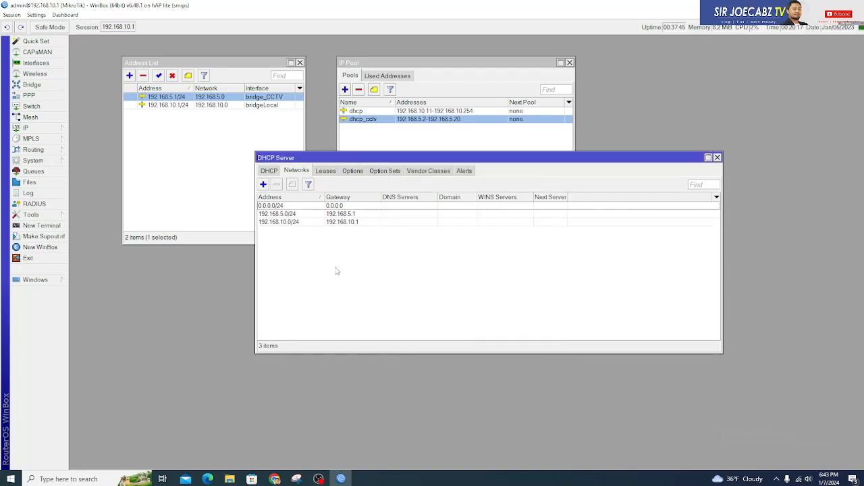
Inspect the DHCP leases, widening the active host name column to read the client's entry
left_click(327, 172)
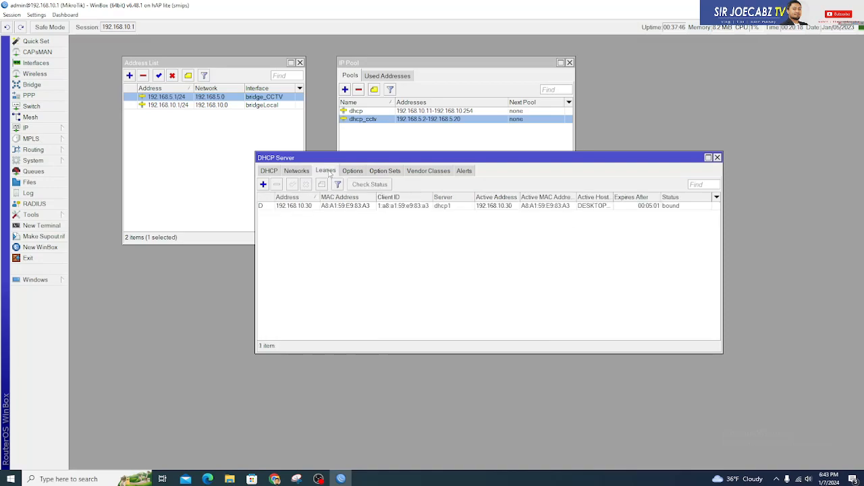
left_click(295, 207)
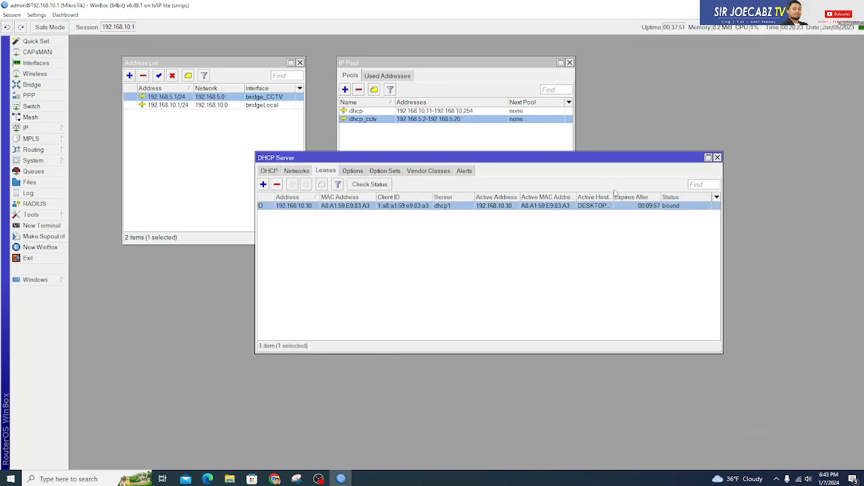
left_click_drag(614, 197, 648, 197)
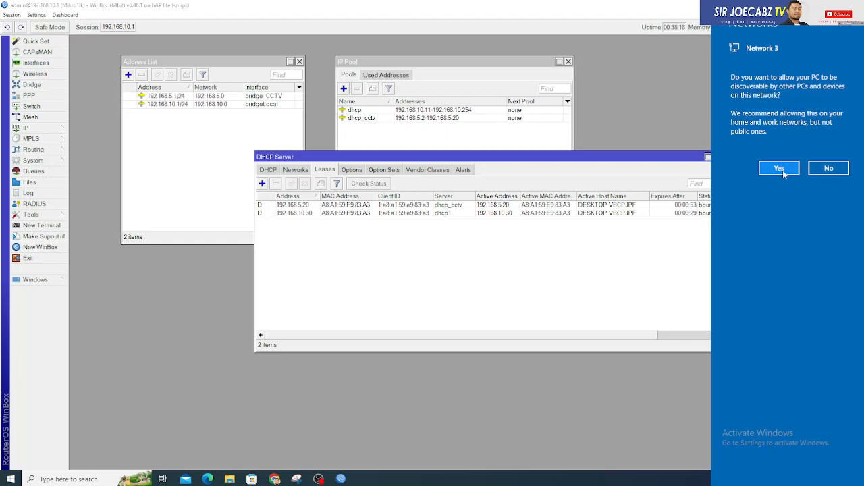
Decline making the PC discoverable by other devices on Network 3
left_click(827, 169)
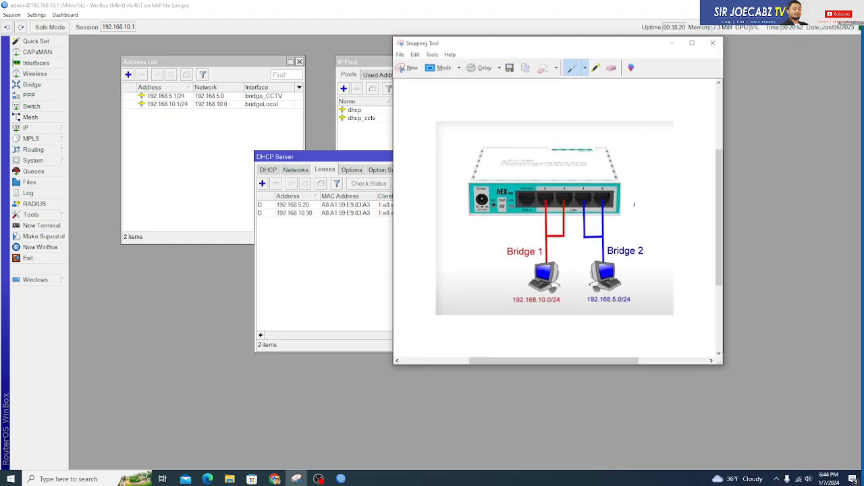
Switch to WinBox to select the dhcp_cctv lease, and open the Windows network adapter list from the Ethernet settings
left_click(326, 157)
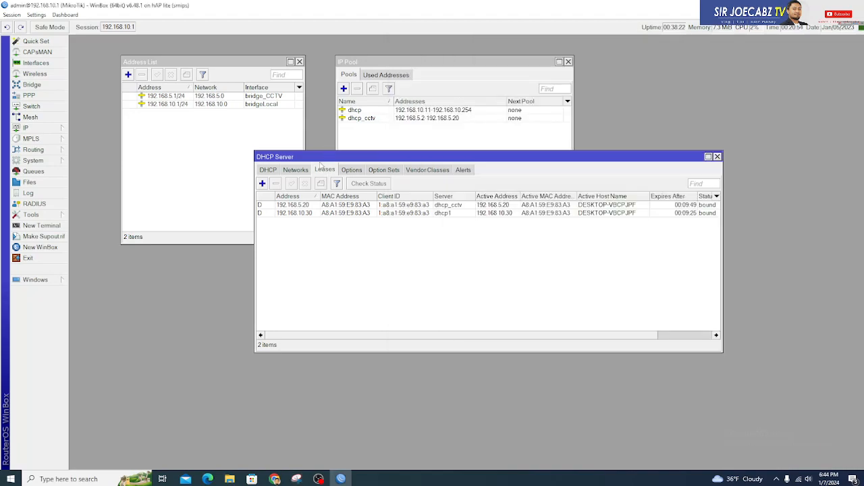
left_click(292, 206)
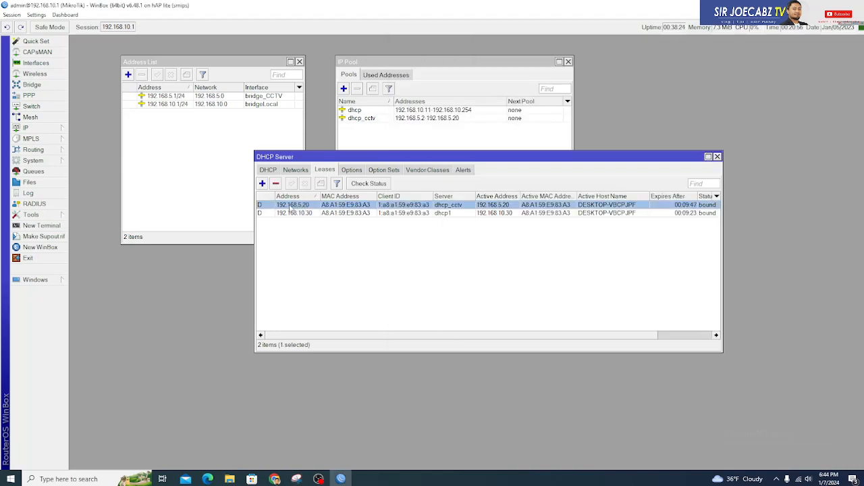
left_click(799, 478)
right_click(802, 478)
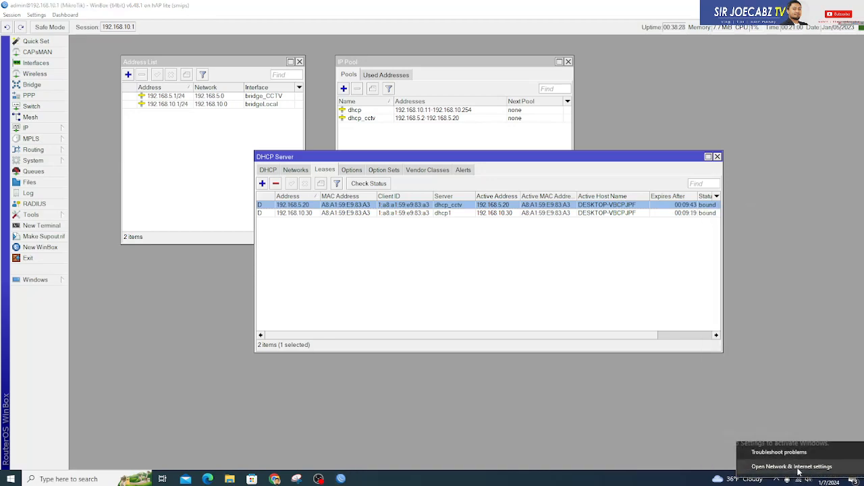
left_click(792, 467)
left_click(331, 178)
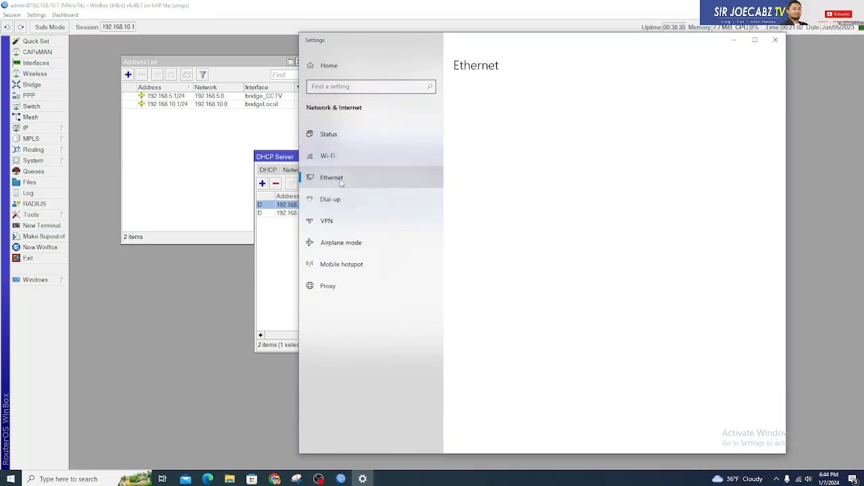
left_click(477, 153)
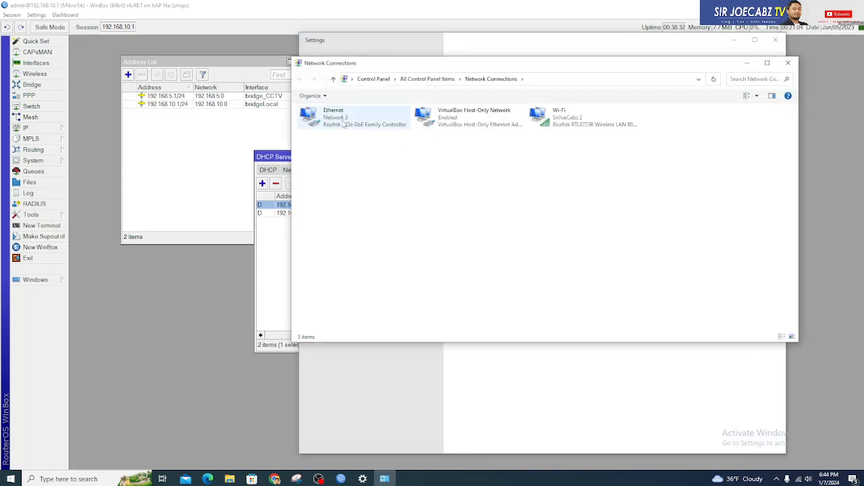
Move the DHCP Server window clear of Network Connections and view the Ethernet adapter's connection details beside the leases
left_click(289, 149)
left_click_drag(345, 154, 191, 126)
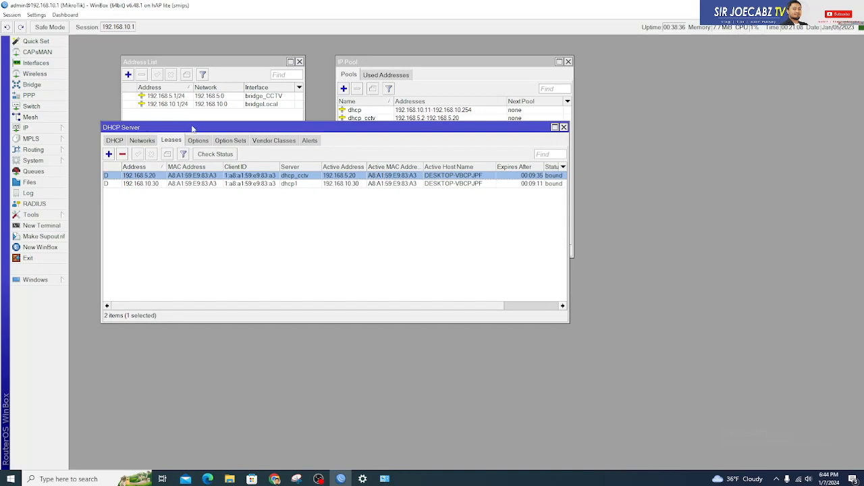
left_click(384, 479)
double_click(334, 117)
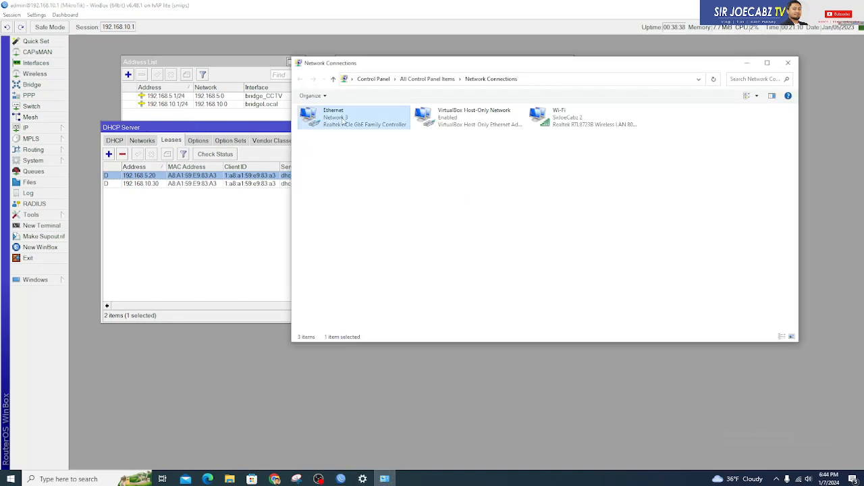
left_click(385, 235)
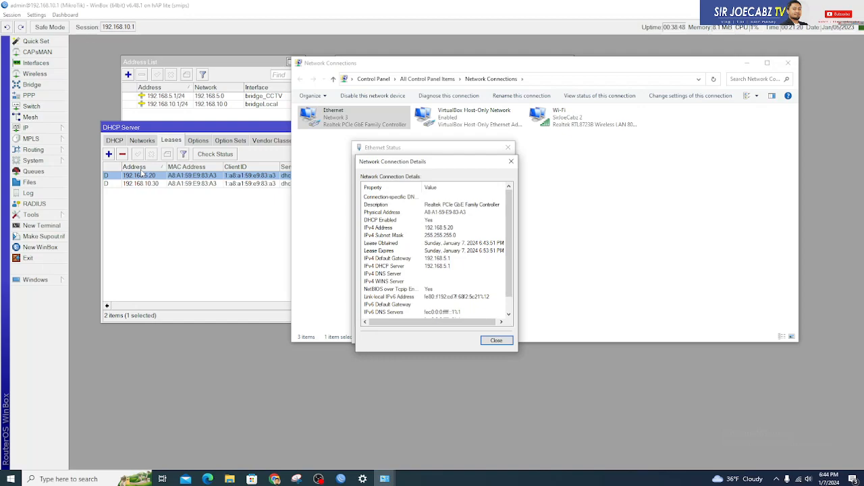
Compare the PC's dhcp_cctv and dhcp1 leases in WinBox, examining each entry's address and server
left_click(151, 197)
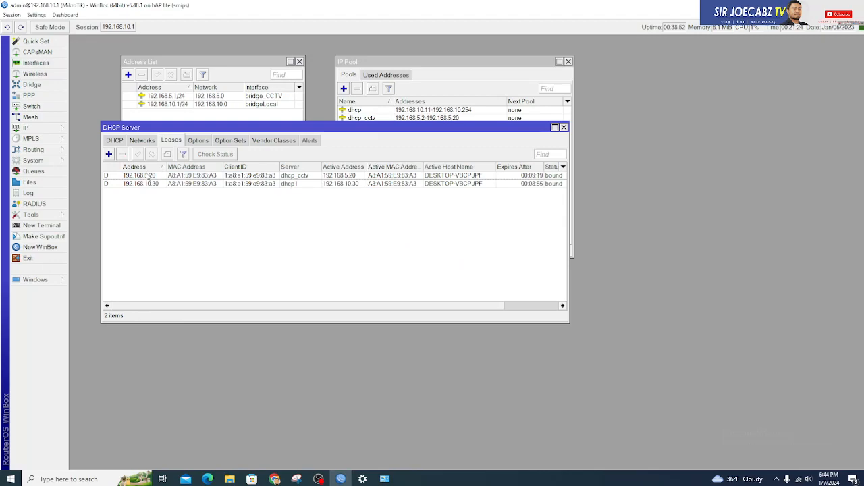
left_click(133, 178)
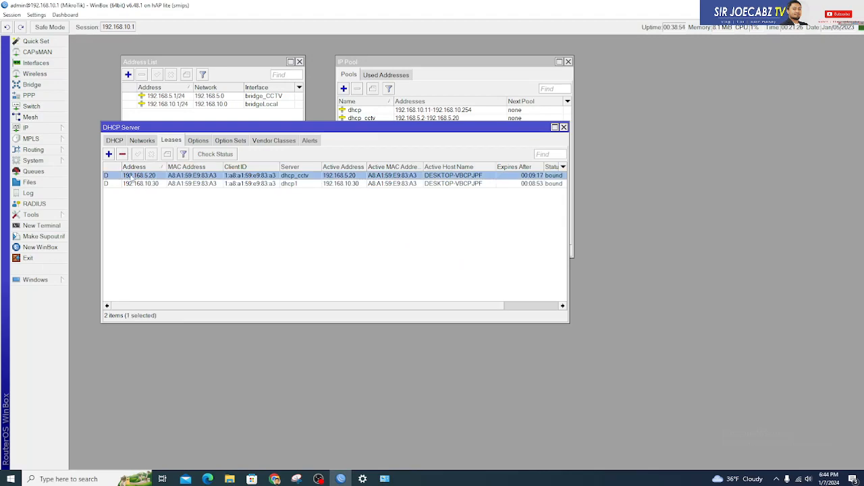
left_click(112, 185)
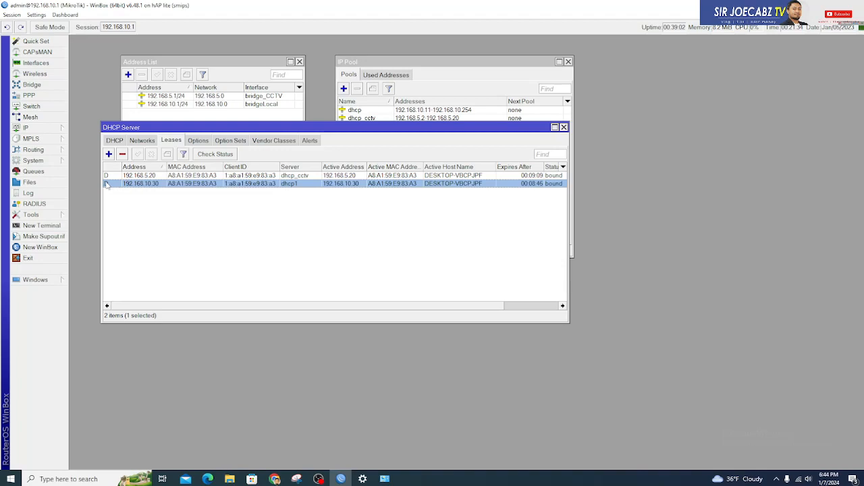
mouse_move(106, 185)
left_click(147, 176)
left_click(146, 184)
left_click(144, 176)
left_click(144, 184)
left_click(144, 177)
left_click(144, 183)
left_click(143, 176)
left_click(143, 183)
left_click(142, 177)
left_click(142, 184)
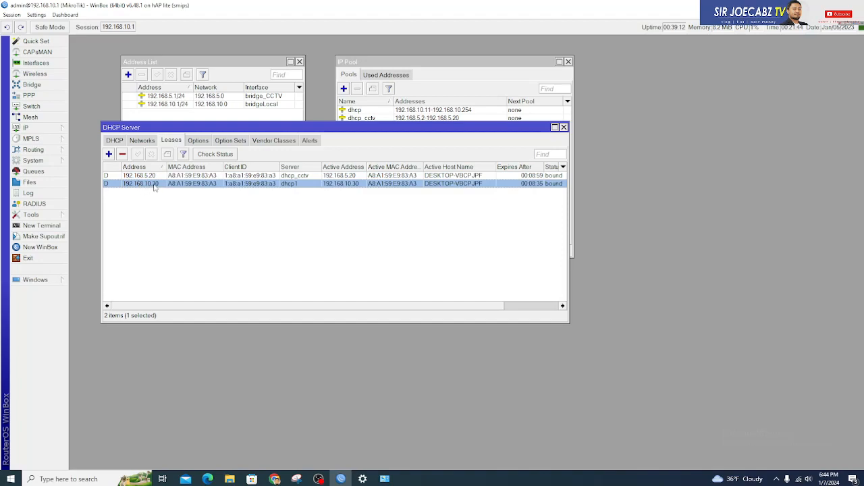